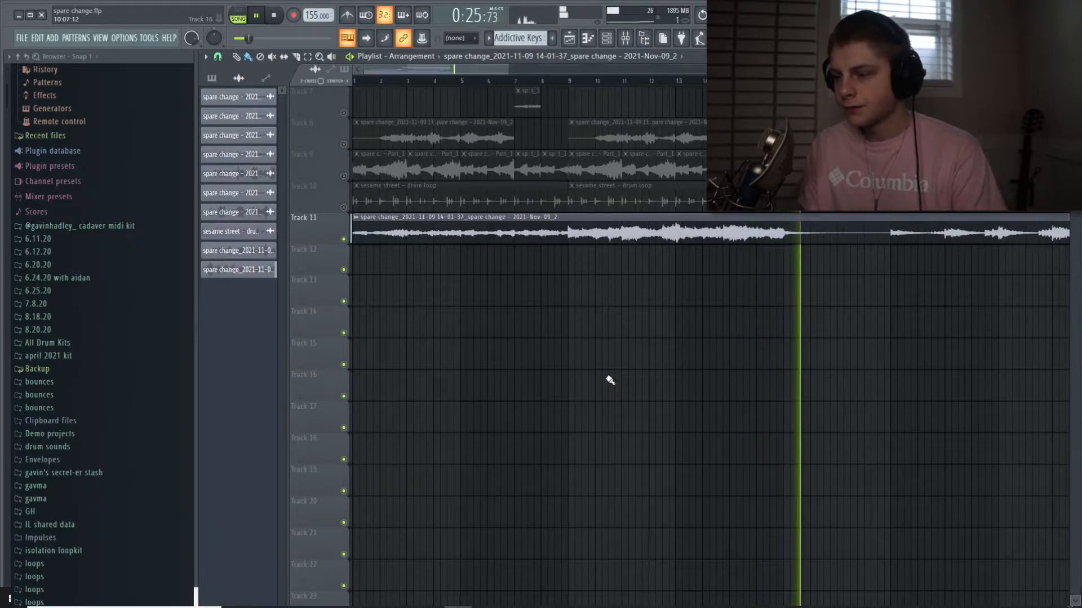
- Stop playback and open the Analog Lab V clip on Track 1 in the piano roll
{"action": "key", "text": "space"}
{"action": "scroll", "coordinate": [608, 379], "scroll_direction": "up", "scroll_amount": 4}
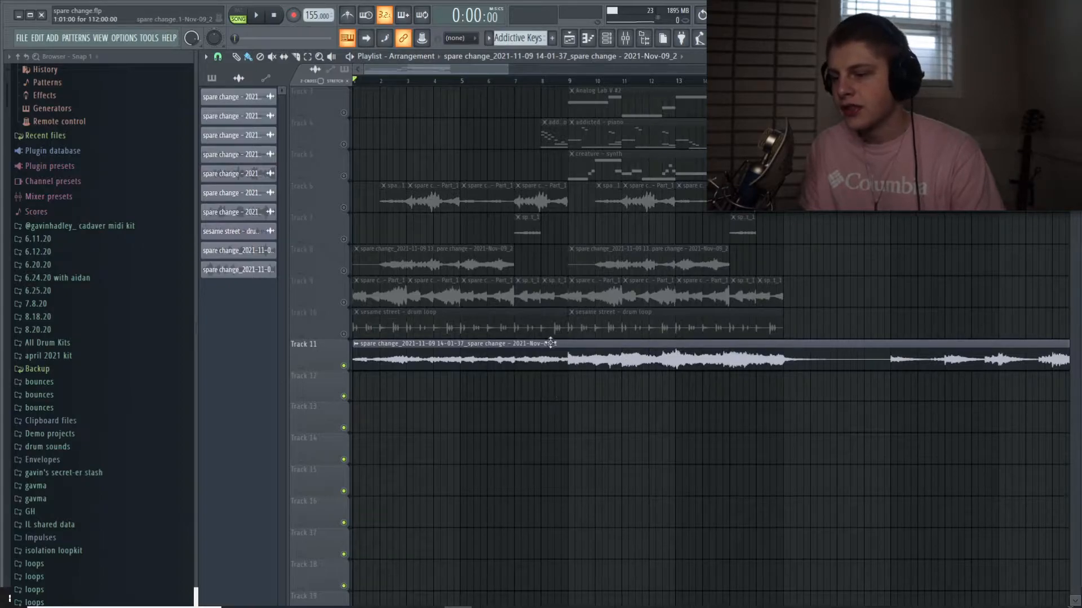
{"action": "scroll", "coordinate": [357, 325], "scroll_direction": "down", "scroll_amount": 1}
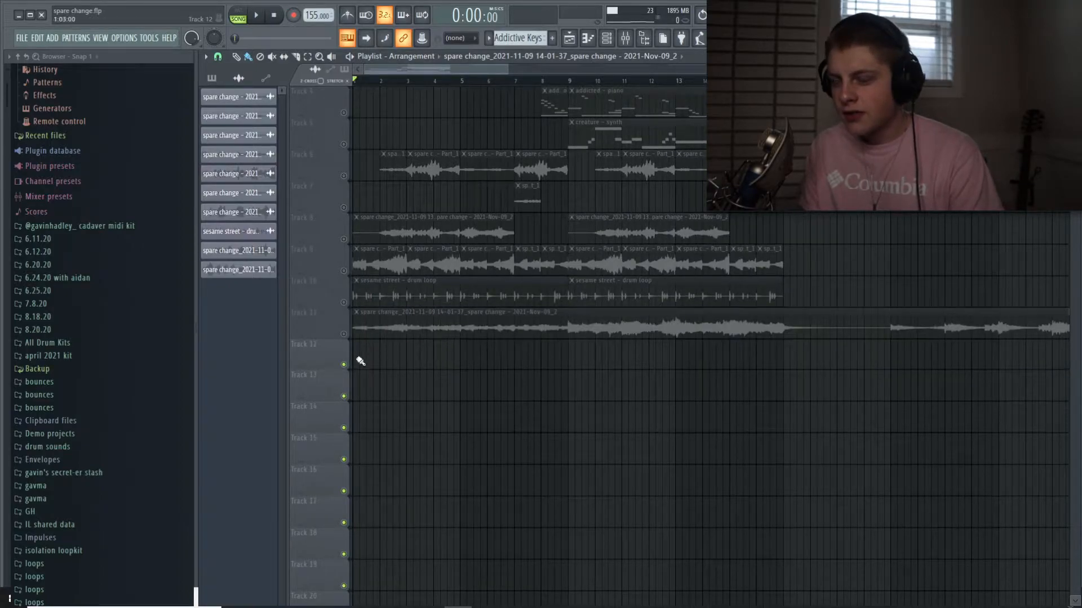
{"action": "scroll", "coordinate": [393, 316], "scroll_direction": "up", "scroll_amount": 3}
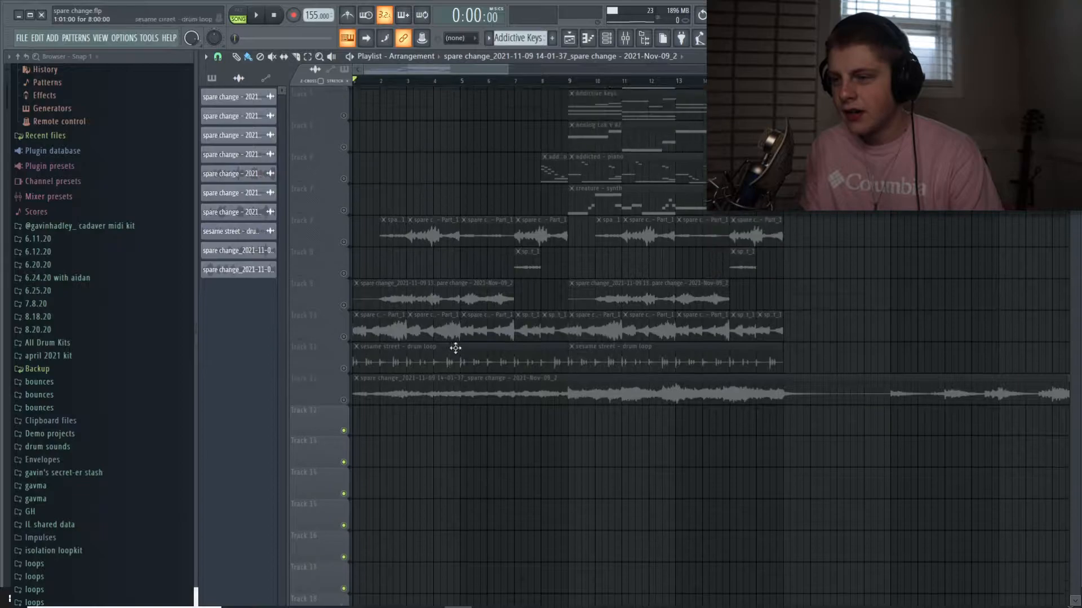
{"action": "double_click", "coordinate": [655, 116]}
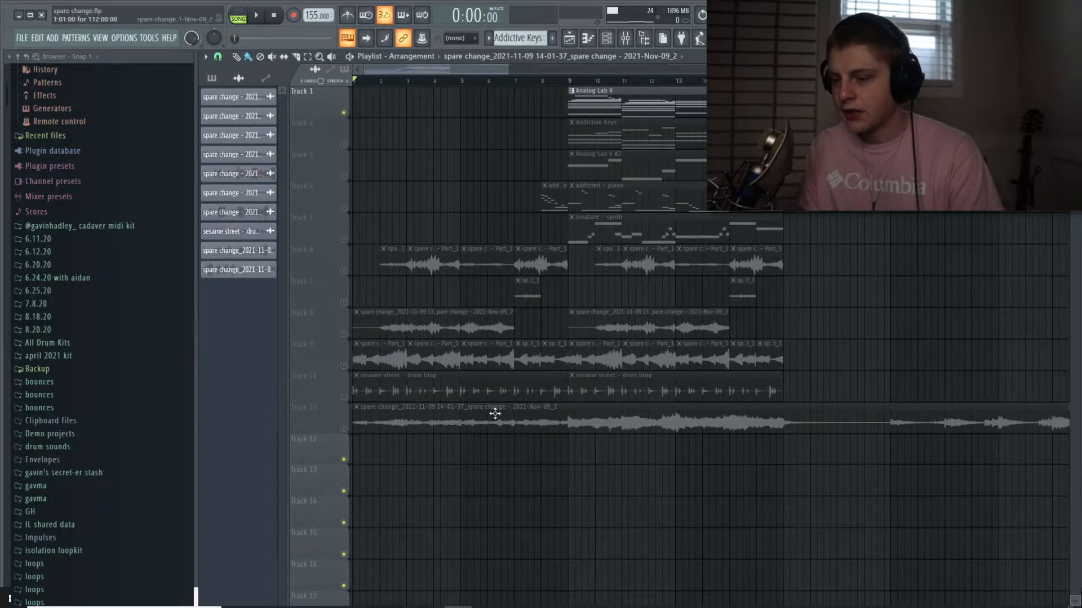
- Show the whole Analog Lab V pattern in the piano roll and play it through to hear its chords and melody
{"action": "left_click_drag", "start_coordinate": [359, 70], "coordinate": [472, 75]}
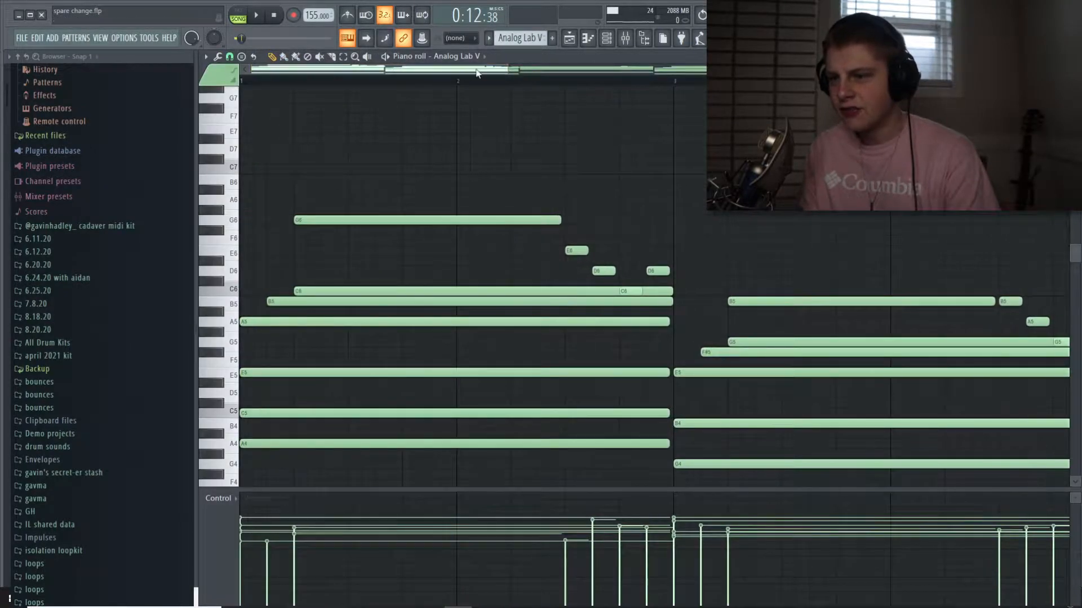
{"action": "scroll", "coordinate": [676, 169], "scroll_direction": "down", "scroll_amount": 5}
{"action": "scroll", "coordinate": [578, 231], "scroll_direction": "down", "scroll_amount": 3}
{"action": "scroll", "coordinate": [563, 238], "scroll_direction": "down", "scroll_amount": 2}
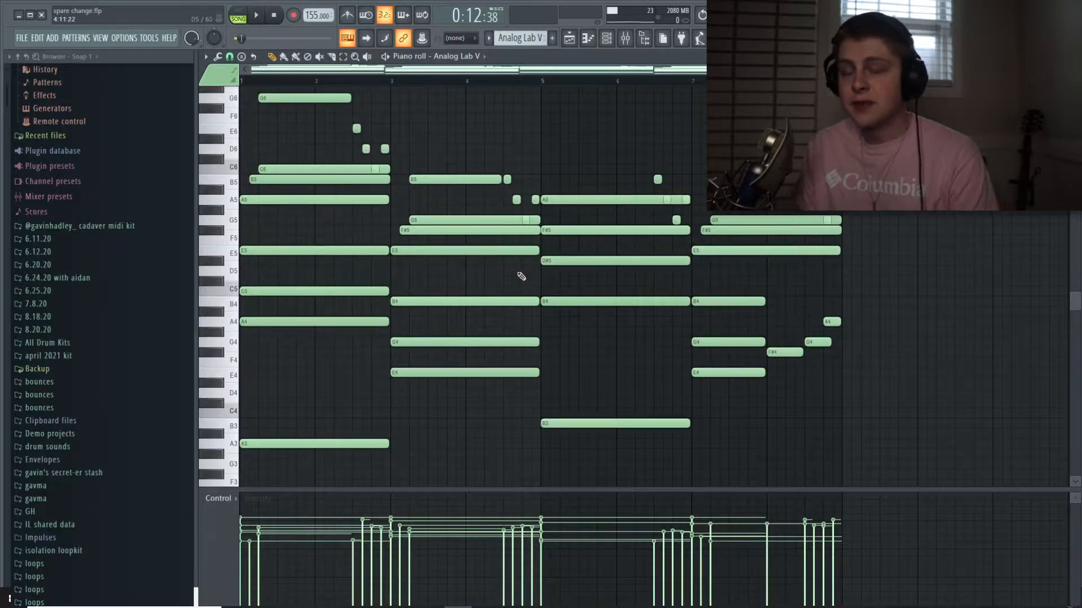
{"action": "scroll", "coordinate": [338, 251], "scroll_direction": "down", "scroll_amount": 2}
{"action": "key", "text": "space"}
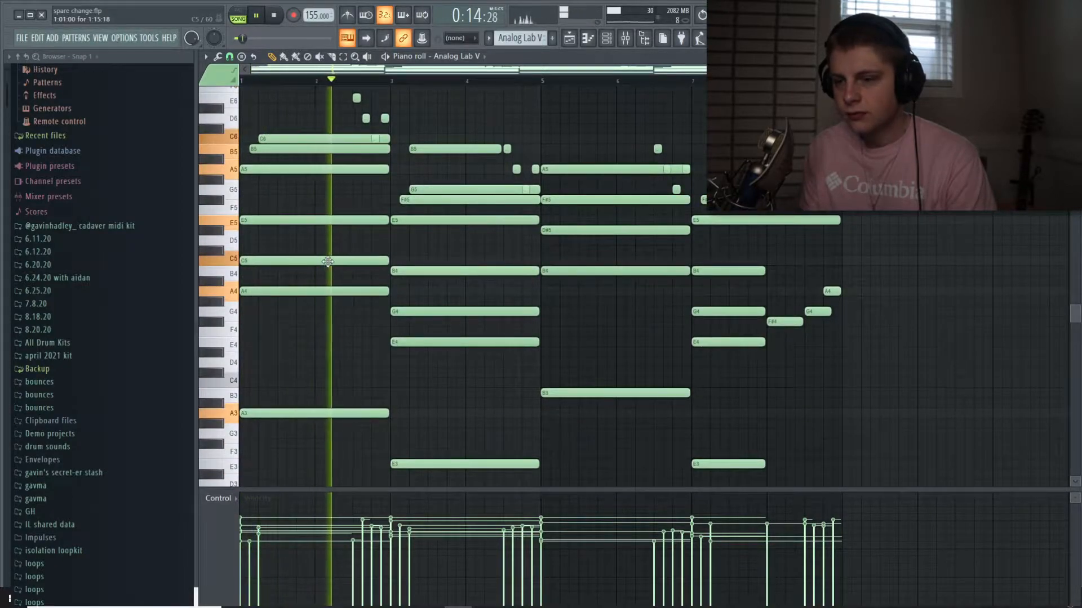
{"action": "scroll", "coordinate": [492, 192], "scroll_direction": "up", "scroll_amount": 6}
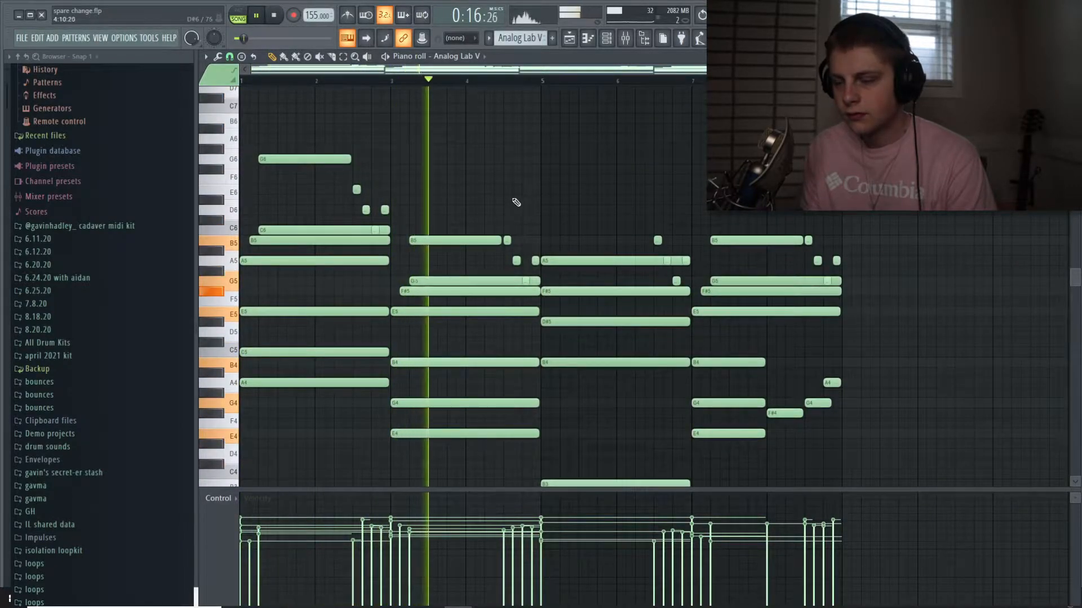
{"action": "scroll", "coordinate": [512, 192], "scroll_direction": "down", "scroll_amount": 3}
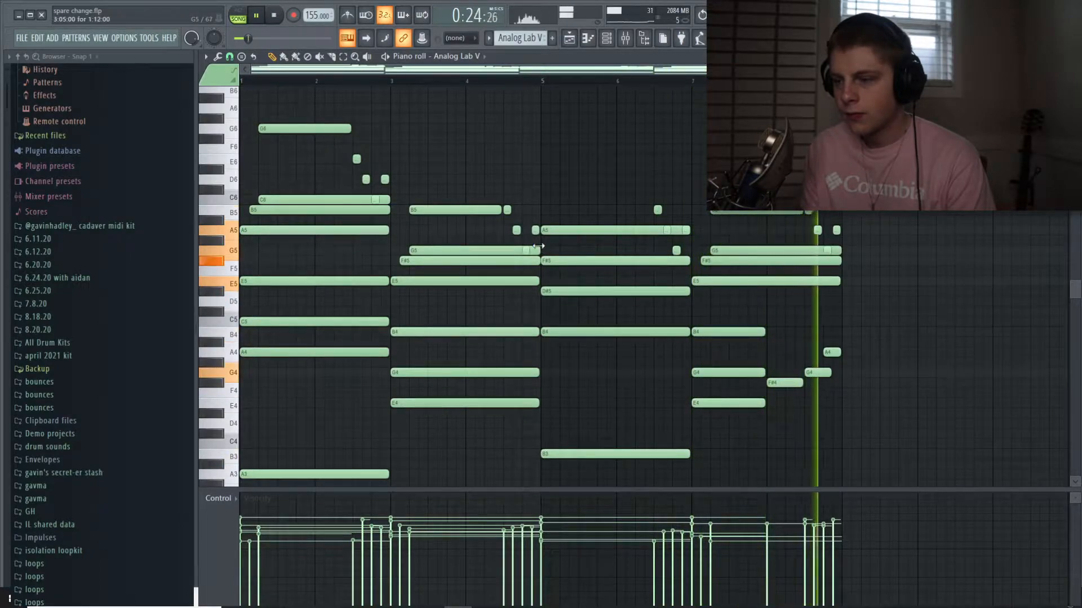
{"action": "key", "text": "space"}
- Examine the notes stacked over the first chord of the Analog Lab V pattern, from the high melody to the bass
{"action": "scroll", "coordinate": [460, 236], "scroll_direction": "down", "scroll_amount": 4}
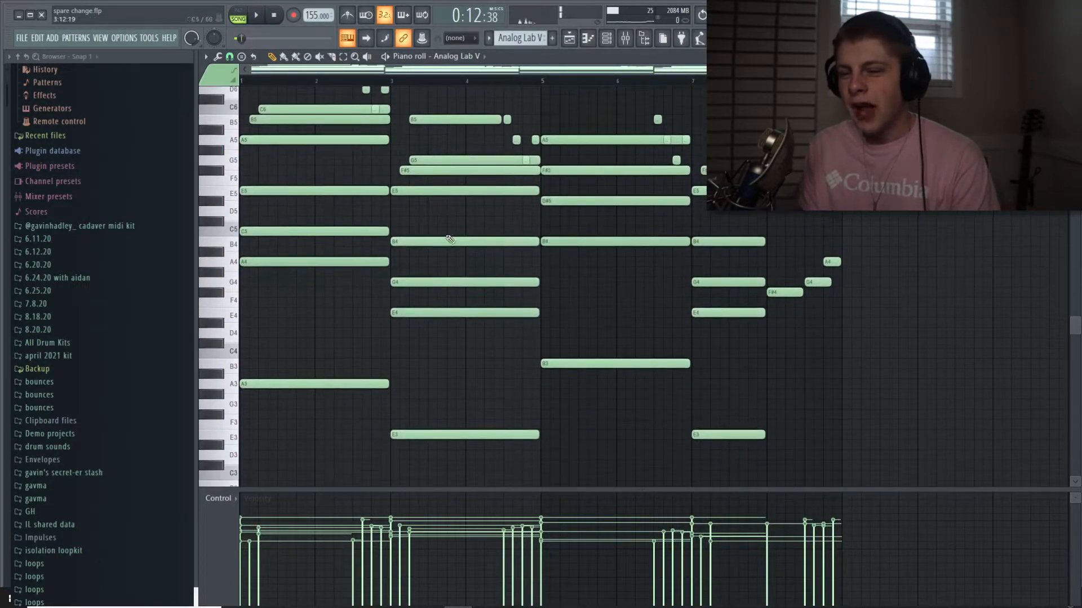
{"action": "scroll", "coordinate": [420, 266], "scroll_direction": "up", "scroll_amount": 3}
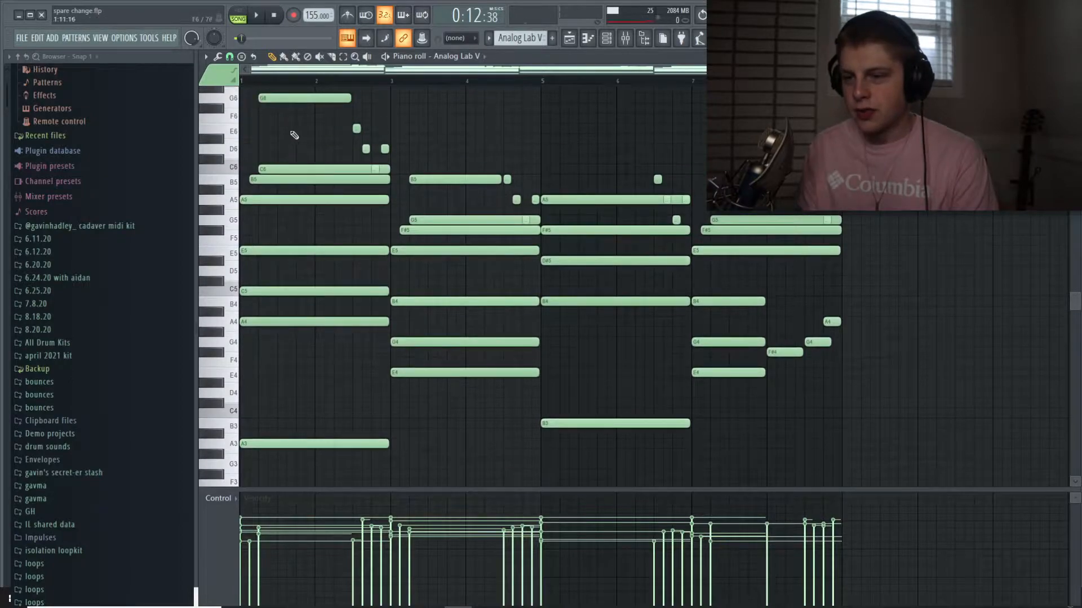
{"action": "scroll", "coordinate": [349, 228], "scroll_direction": "up", "scroll_amount": 2}
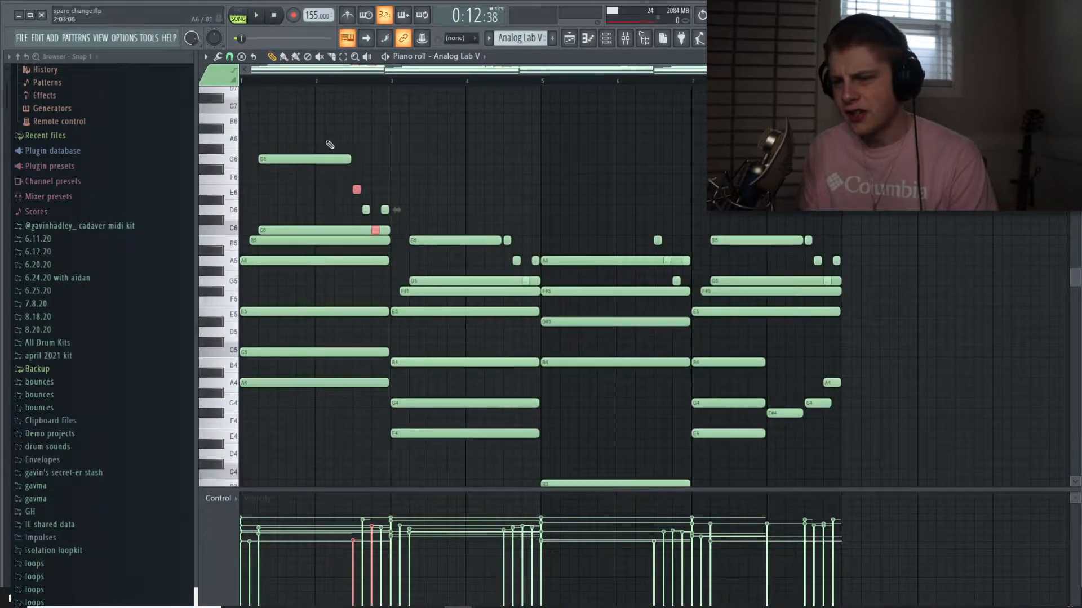
{"action": "scroll", "coordinate": [344, 336], "scroll_direction": "down", "scroll_amount": 4}
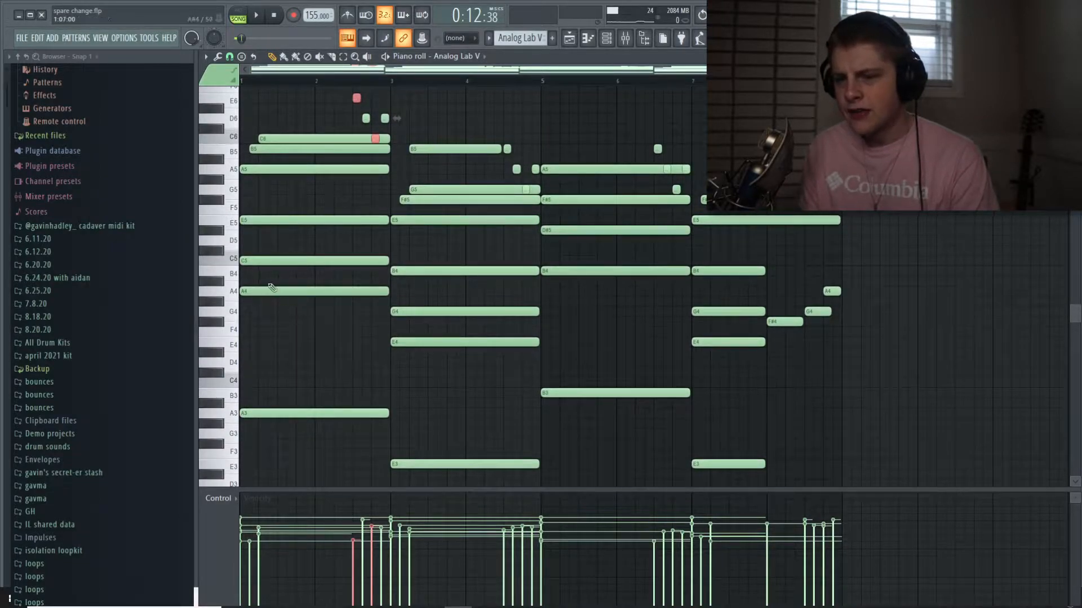
{"action": "scroll", "coordinate": [270, 259], "scroll_direction": "up", "scroll_amount": 1}
{"action": "left_click", "coordinate": [269, 171]}
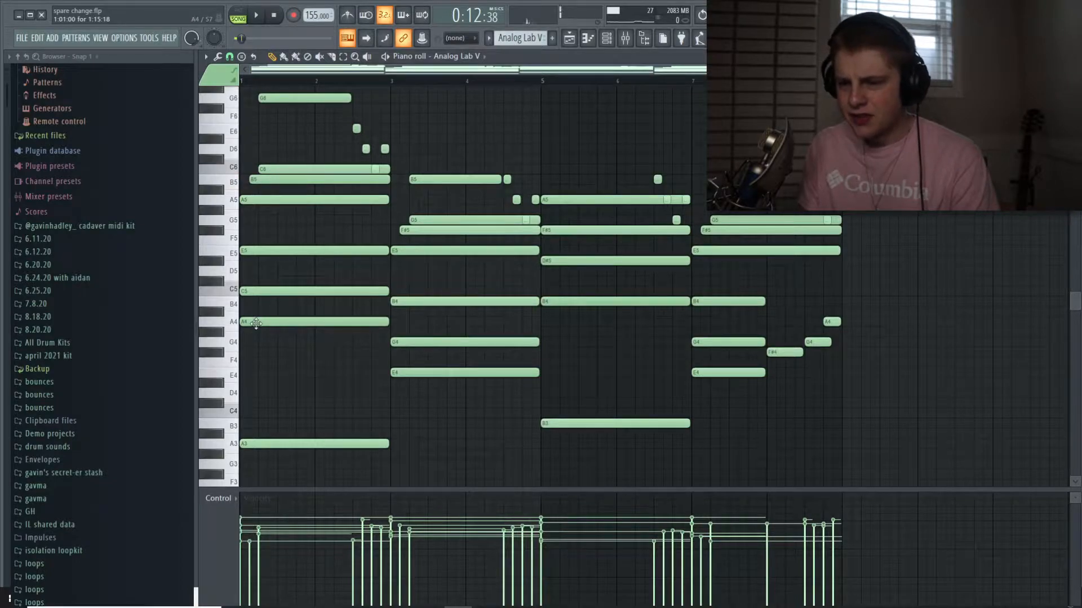
- Duplicate the first chord's A4, C5 and E5 notes onto bar 3, transpose the copies down five semitones, and deselect them
{"action": "scroll", "coordinate": [270, 270], "scroll_direction": "down", "scroll_amount": 4}
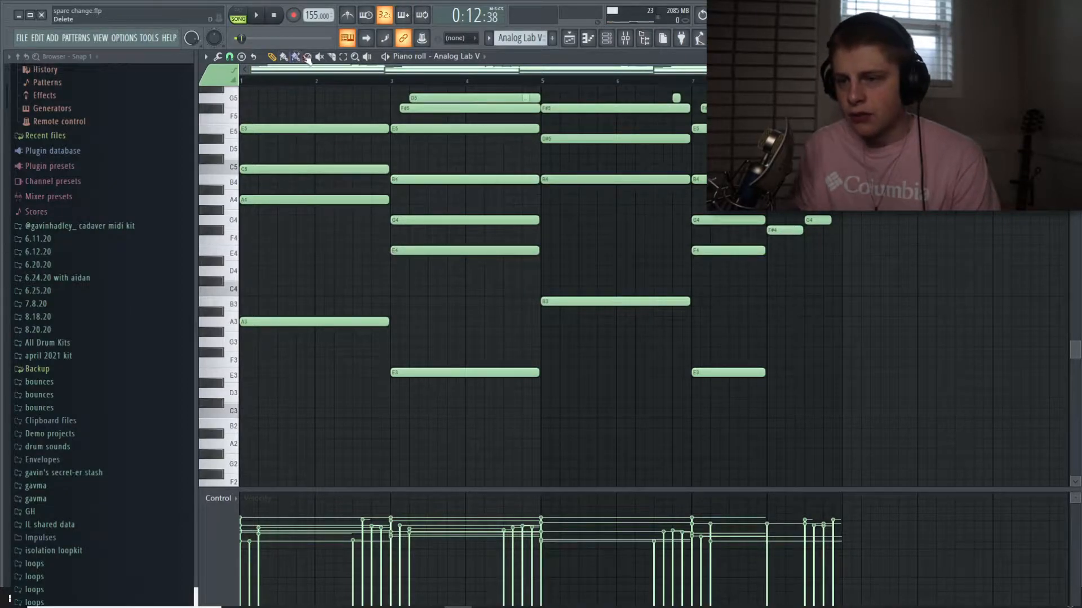
{"action": "left_click", "coordinate": [342, 56]}
{"action": "left_click_drag", "start_coordinate": [316, 90], "coordinate": [297, 221]}
{"action": "key", "text": "ctrl+b"}
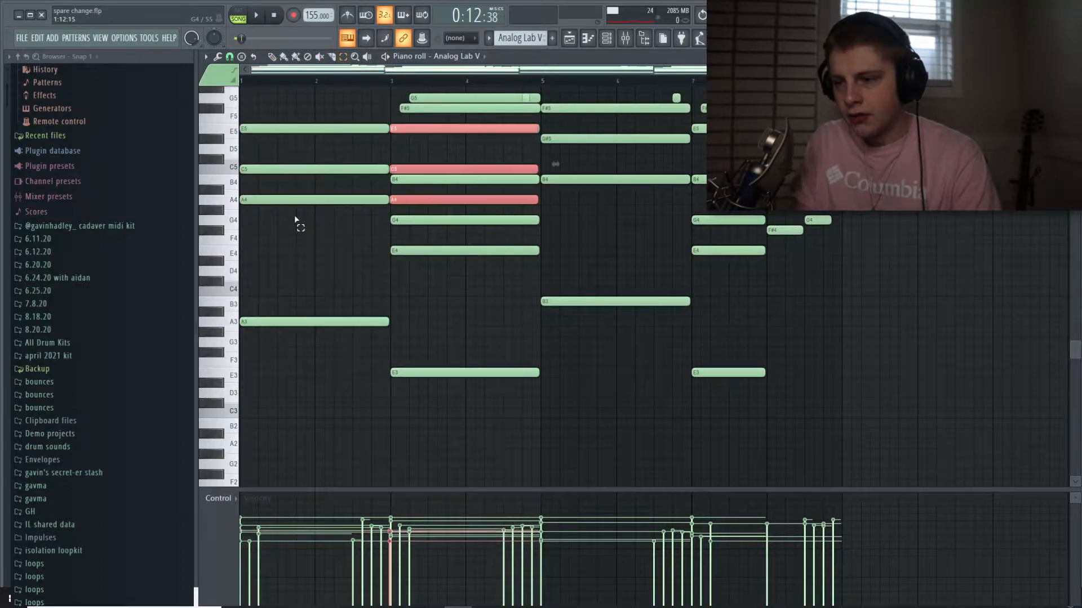
{"action": "key", "text": "Down"}
{"action": "key", "text": "Down"}
{"action": "key", "text": "Down"}
{"action": "key", "text": "Down"}
{"action": "key", "text": "Down"}
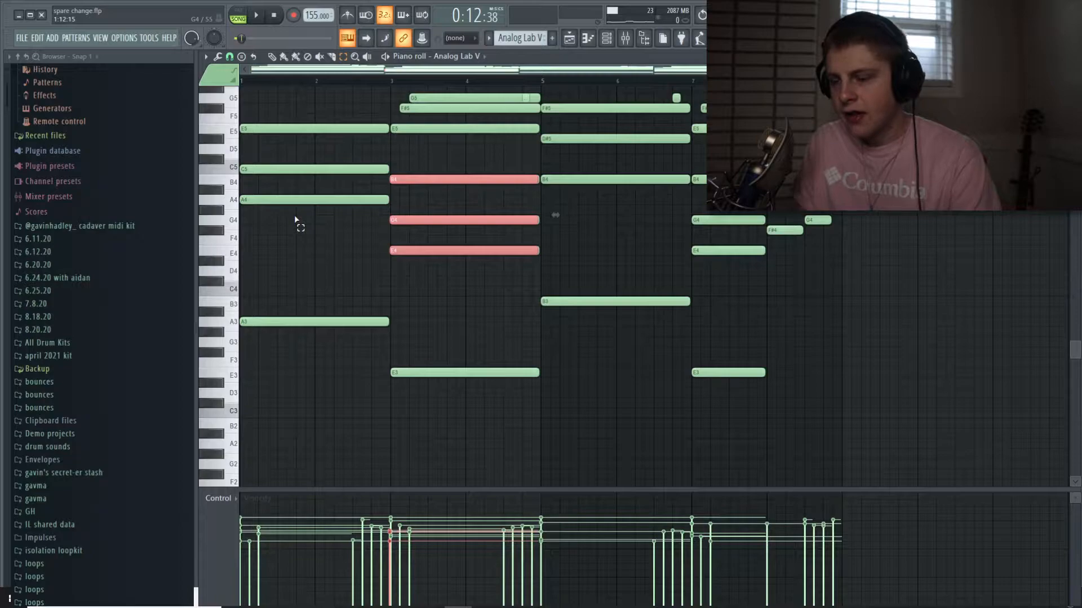
{"action": "left_click", "coordinate": [338, 233]}
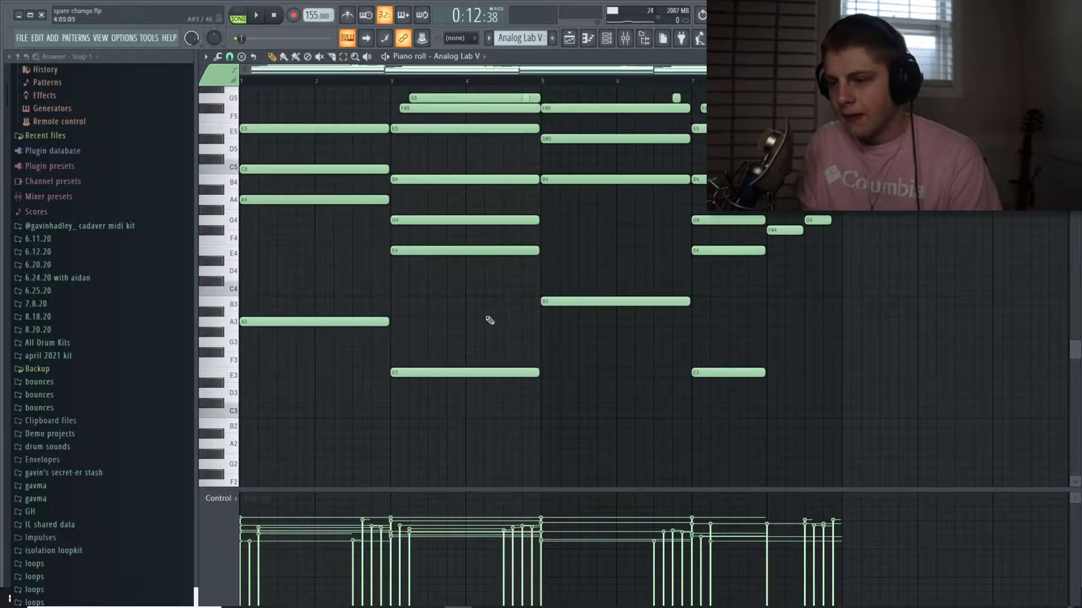
- Examine the second, third and fourth chords, the closing F#4–G4–A4 run and the upper melody notes of the Analog Lab V pattern
{"action": "left_click", "coordinate": [566, 183]}
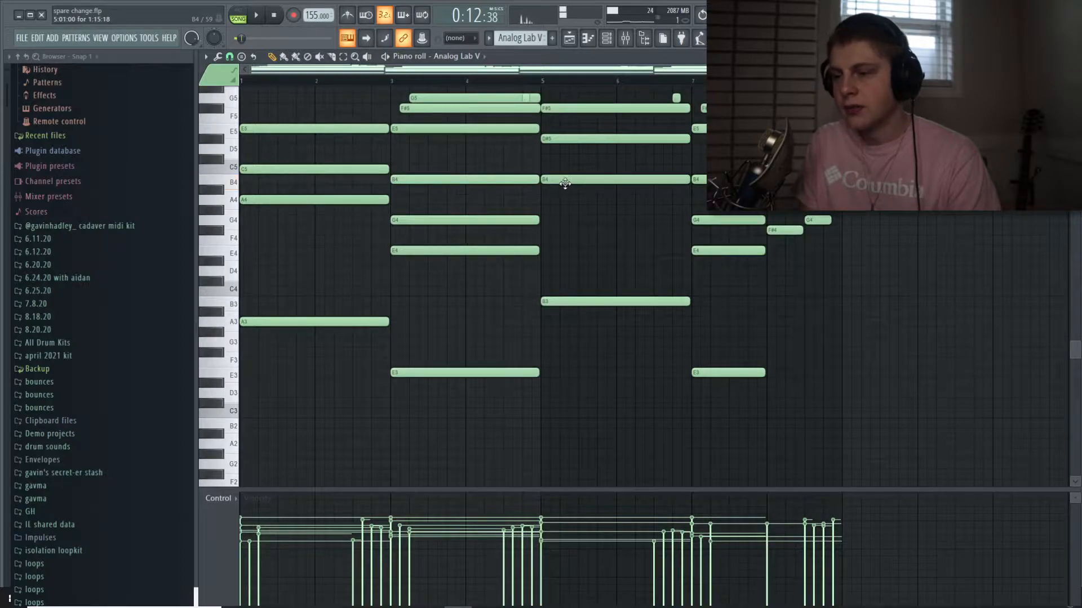
{"action": "left_click", "coordinate": [713, 376]}
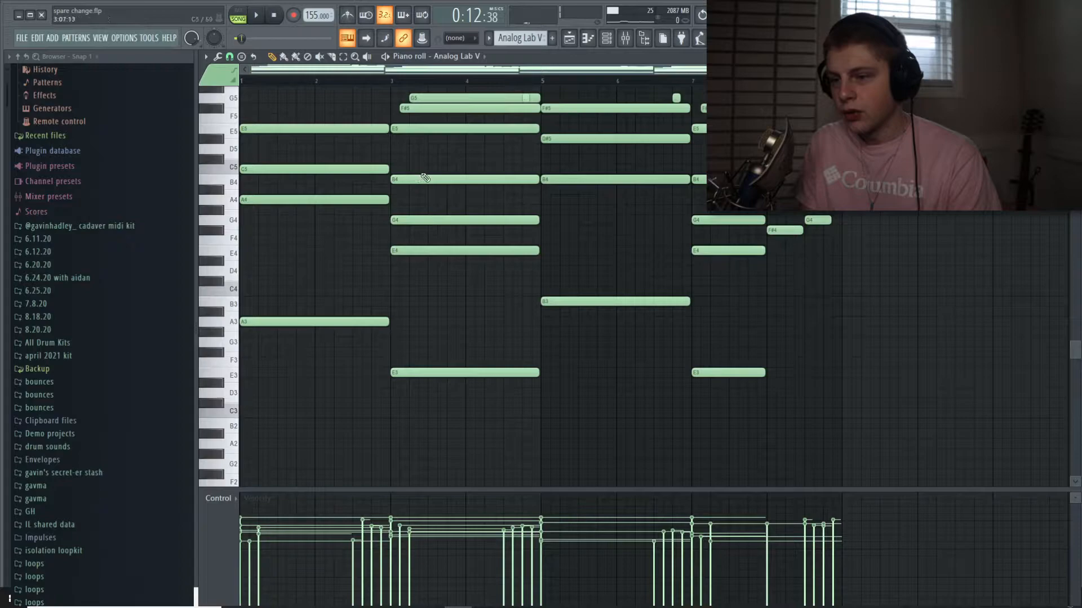
{"action": "scroll", "coordinate": [409, 294], "scroll_direction": "up", "scroll_amount": 1}
{"action": "left_click_drag", "start_coordinate": [405, 307], "coordinate": [541, 248]}
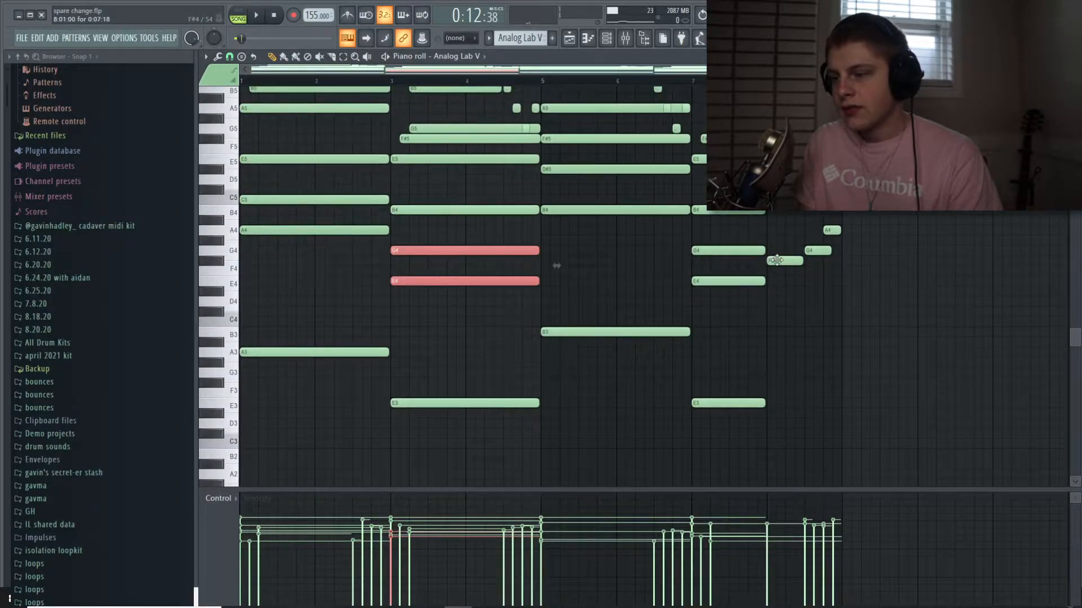
{"action": "left_click", "coordinate": [776, 260]}
{"action": "left_click", "coordinate": [829, 230]}
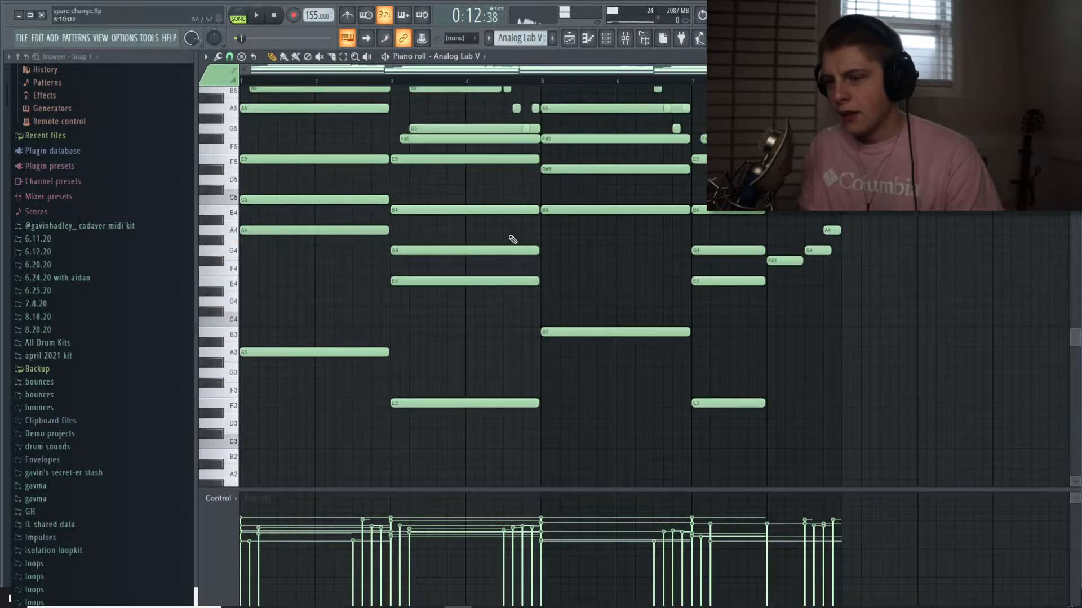
{"action": "scroll", "coordinate": [405, 236], "scroll_direction": "up", "scroll_amount": 1}
{"action": "scroll", "coordinate": [314, 265], "scroll_direction": "up", "scroll_amount": 3}
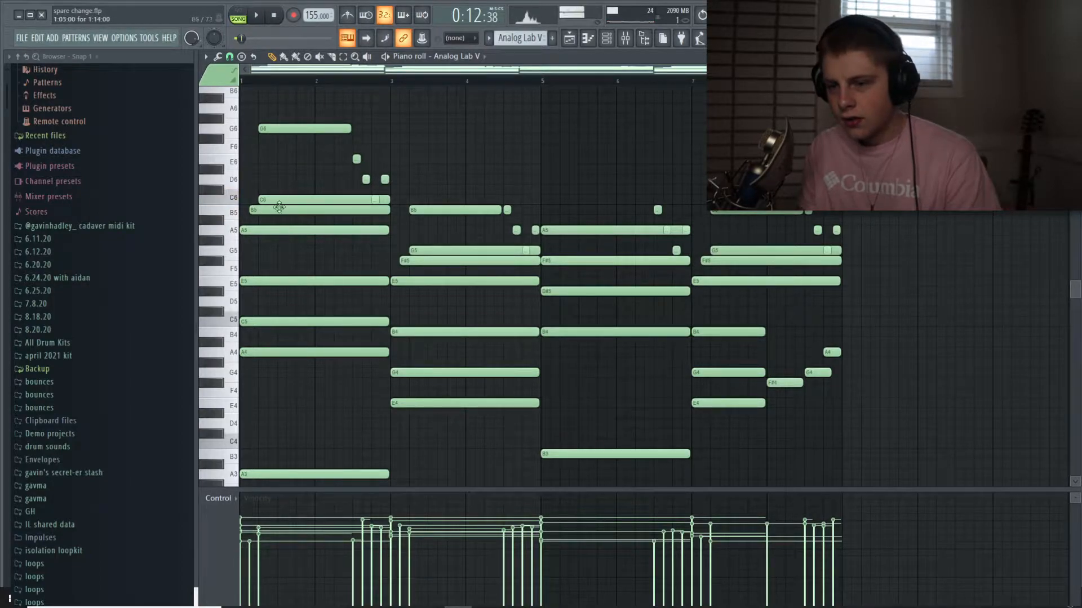
{"action": "scroll", "coordinate": [298, 220], "scroll_direction": "down", "scroll_amount": 3}
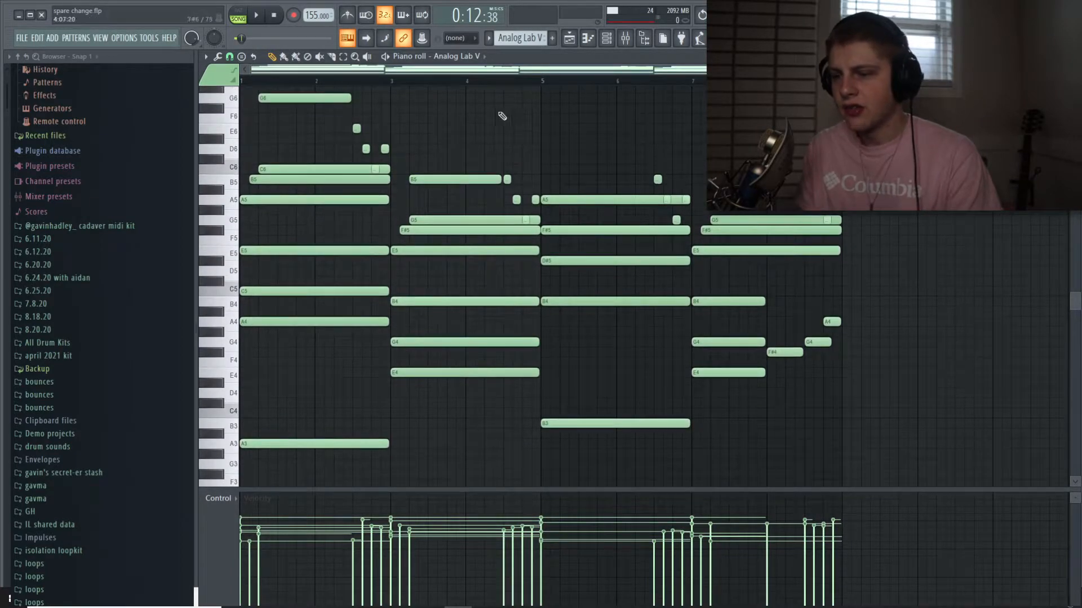
- Review the Cassette and Fruity Delay 3 effects on the Analog Lab V mixer track, playing the part to hear them
{"action": "key", "text": "F9"}
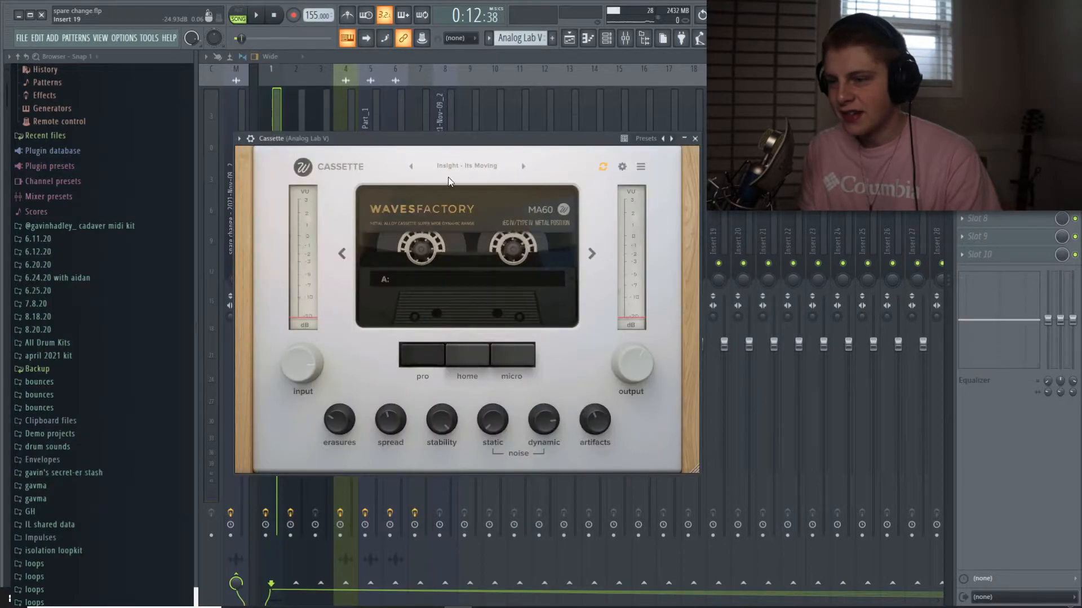
{"action": "key", "text": "Escape"}
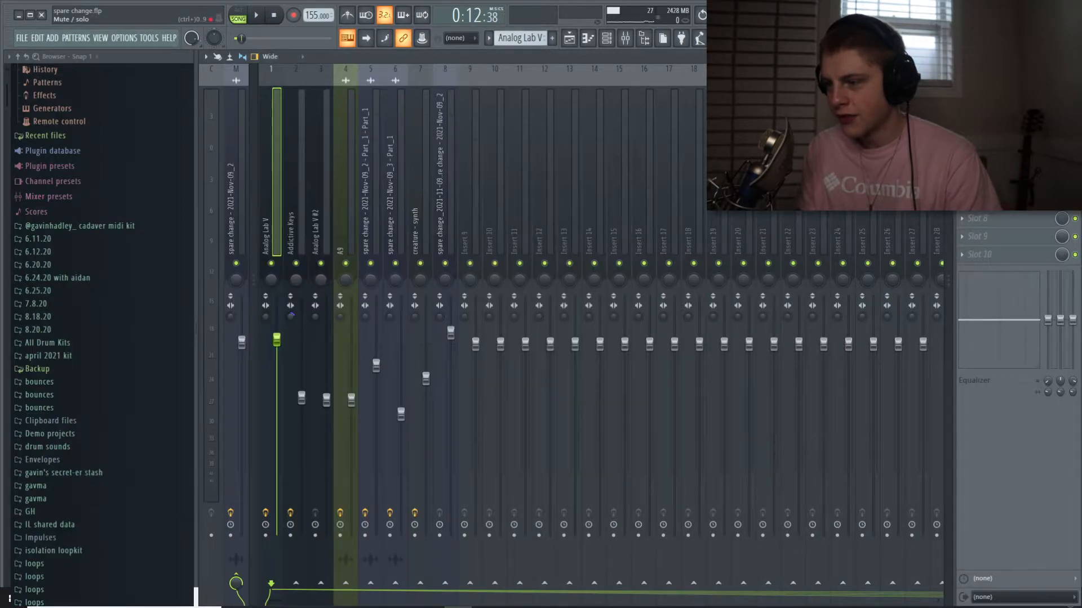
{"action": "key", "text": "space"}
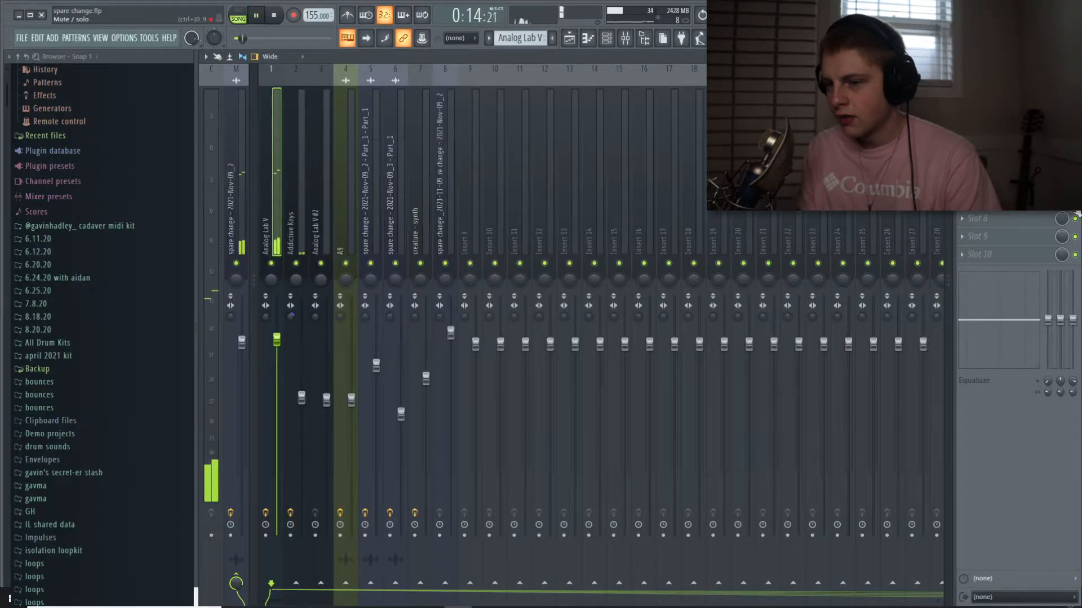
{"action": "key", "text": "space"}
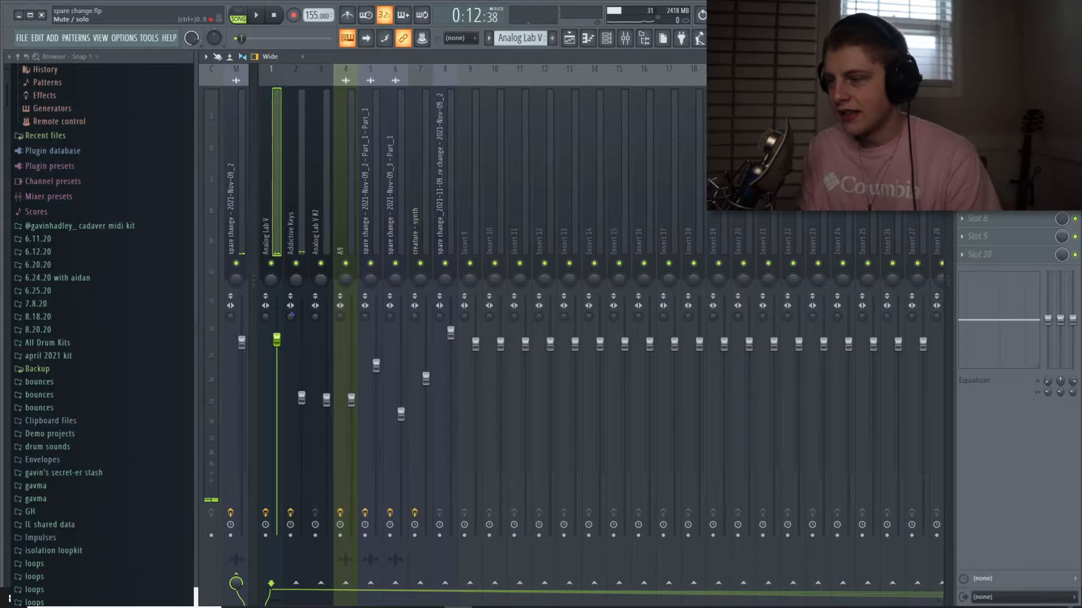
{"action": "left_click", "coordinate": [986, 163]}
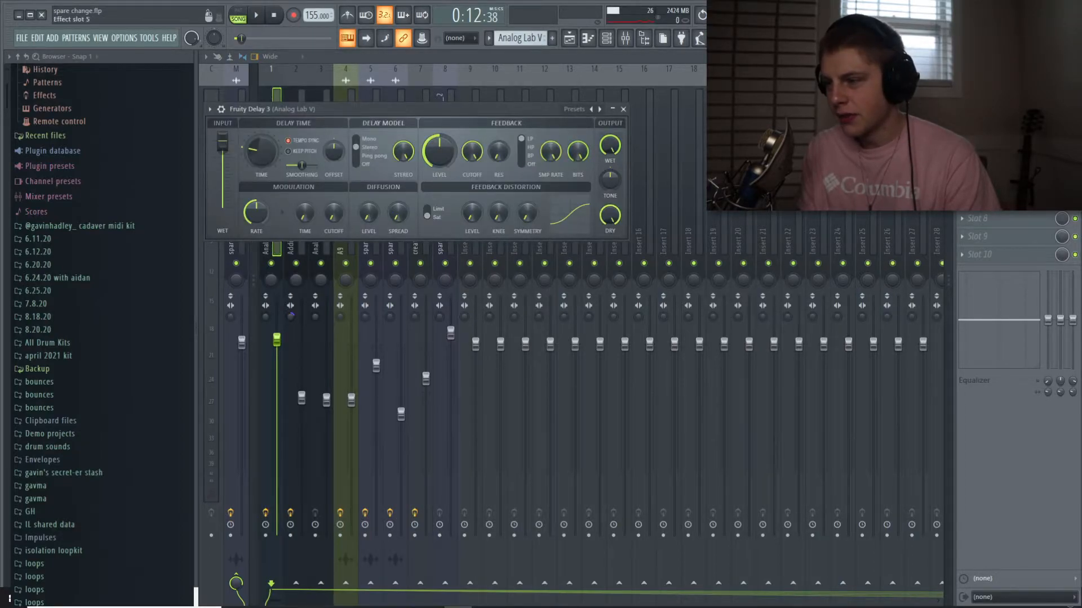
{"action": "key", "text": "space"}
{"action": "left_click", "coordinate": [985, 164]}
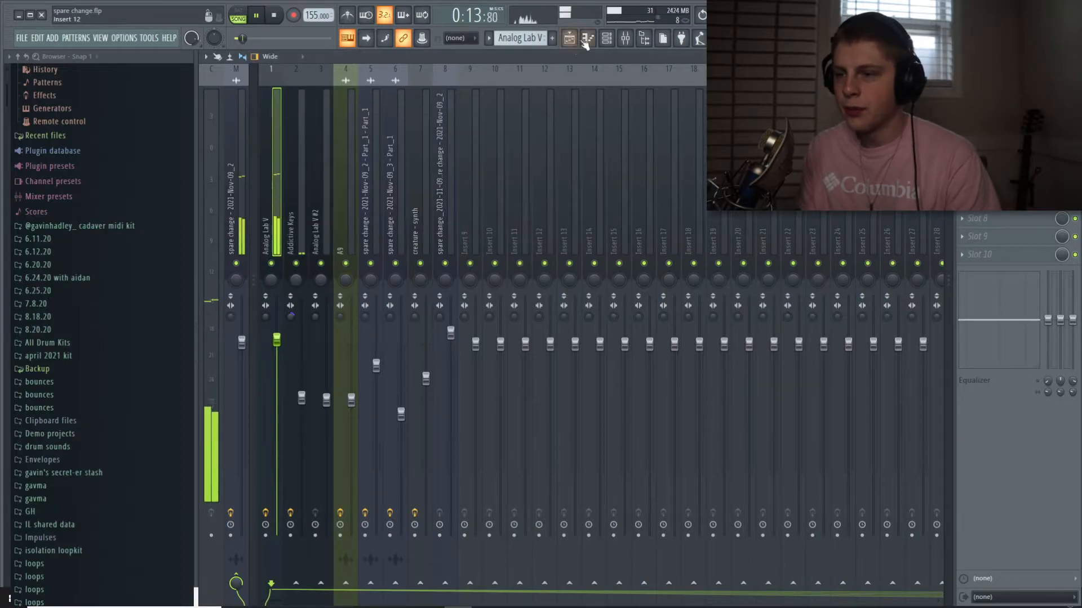
- Return to the playlist, stop playback, and open the Addictive Keys clip on Track 2 in the piano roll
{"action": "left_click", "coordinate": [570, 39]}
{"action": "key", "text": "space"}
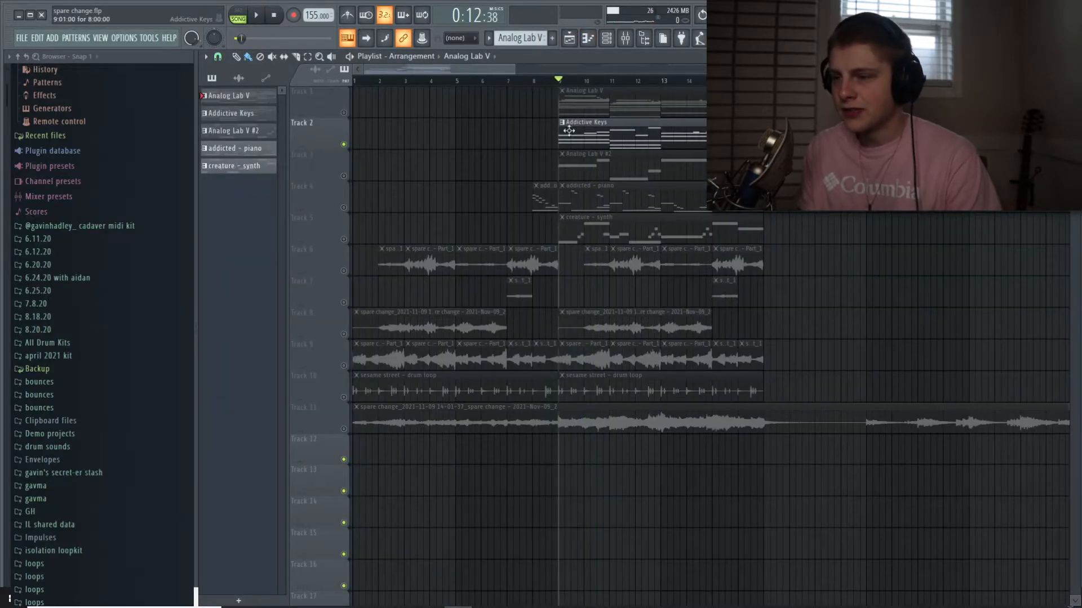
{"action": "double_click", "coordinate": [588, 127]}
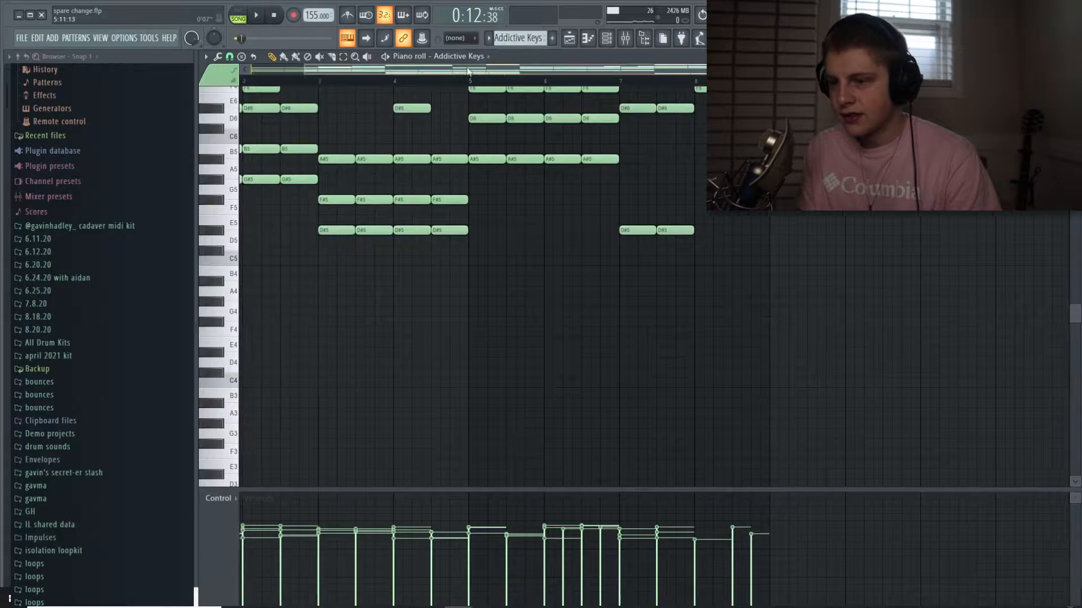
{"action": "scroll", "coordinate": [386, 302], "scroll_direction": "up", "scroll_amount": 3}
- Check the Addictive Keys mixer track and return to its notes in the piano roll
{"action": "key", "text": "F9"}
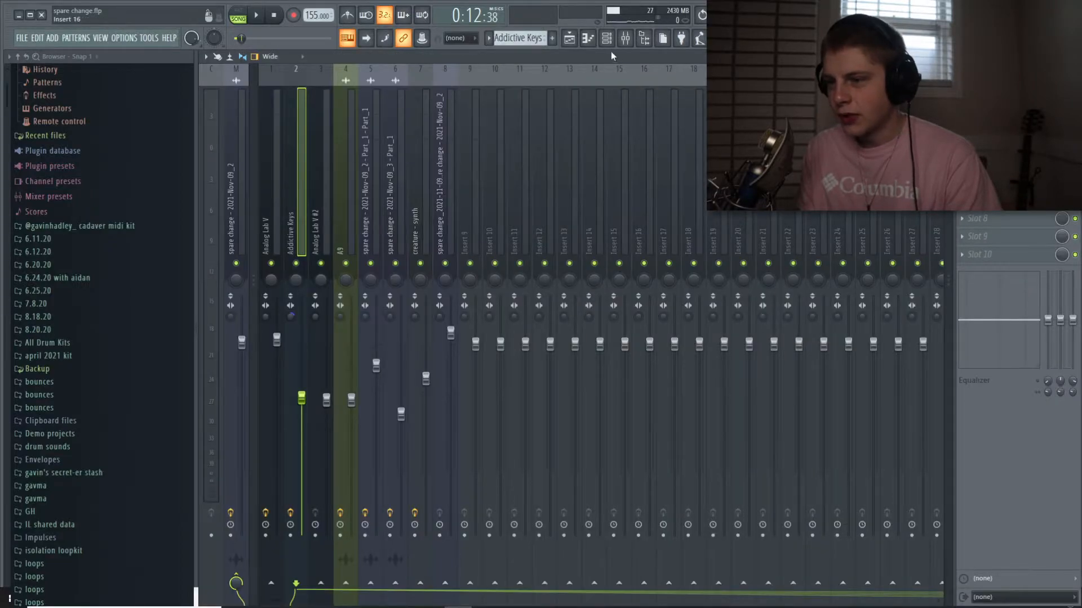
{"action": "left_click", "coordinate": [588, 38]}
{"action": "scroll", "coordinate": [500, 229], "scroll_direction": "up", "scroll_amount": 2}
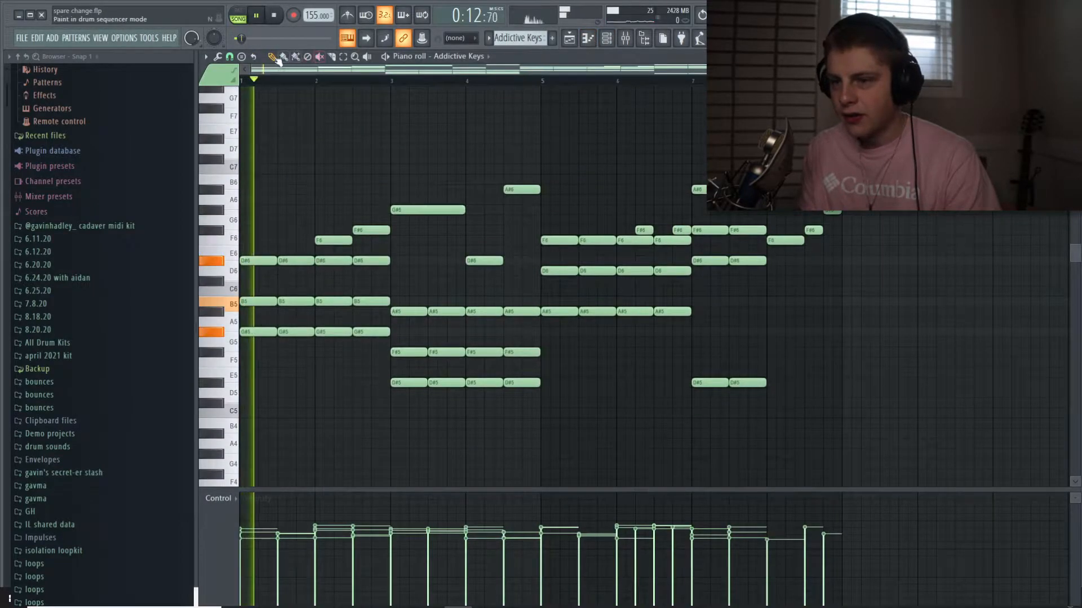
- Select the two B5 notes in bar 2 of the Addictive Keys pattern
{"action": "scroll", "coordinate": [411, 281], "scroll_direction": "left", "scroll_amount": 4}
{"action": "scroll", "coordinate": [411, 282], "scroll_direction": "down", "scroll_amount": 4}
{"action": "left_click_drag", "start_coordinate": [409, 248], "coordinate": [306, 217]}
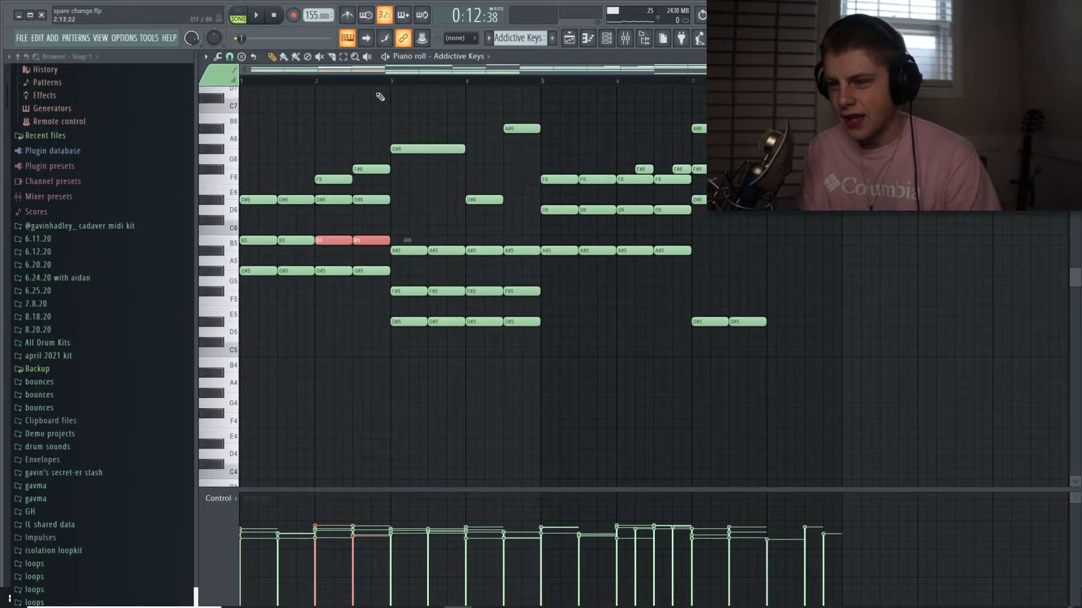
- Audition the Addictive Keys notes and review the HalfTime effect on its mixer track while playing the part
{"action": "left_click", "coordinate": [332, 181]}
{"action": "key", "text": "space"}
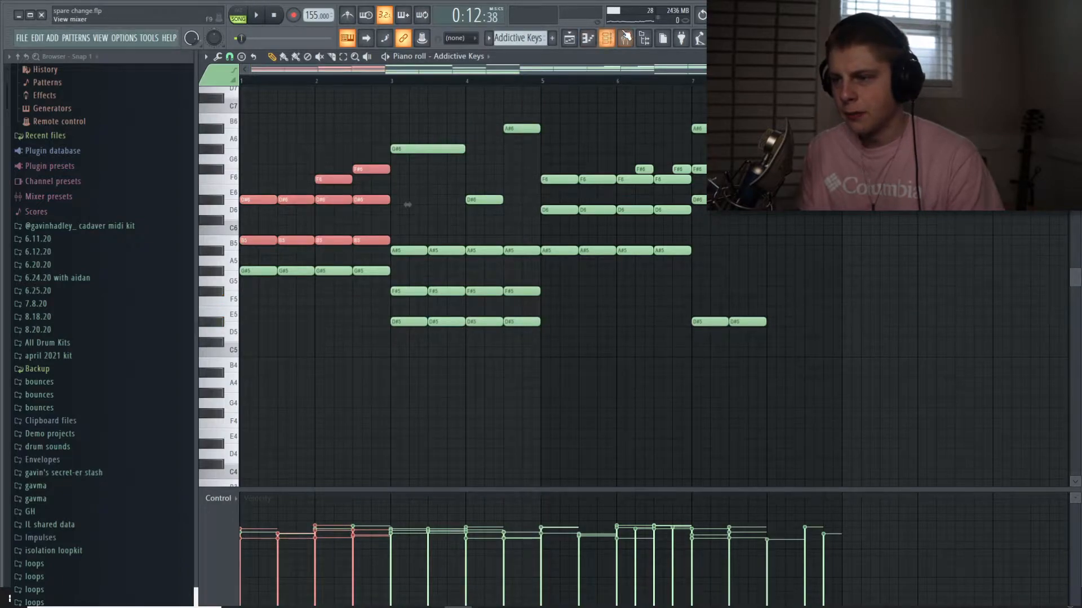
{"action": "key", "text": "F9"}
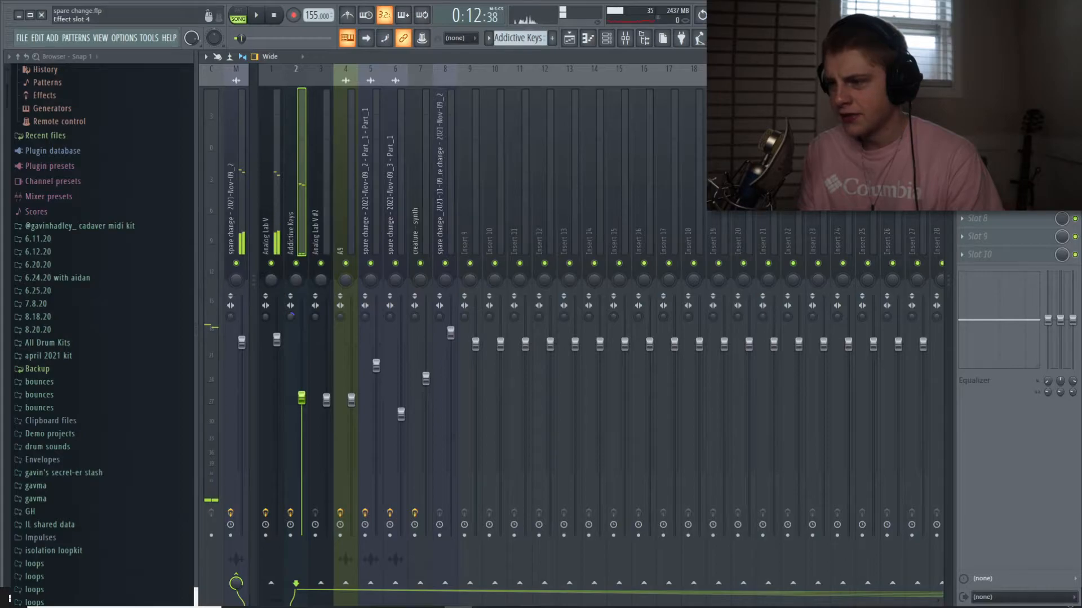
{"action": "left_click", "coordinate": [996, 92]}
{"action": "left_click", "coordinate": [587, 38]}
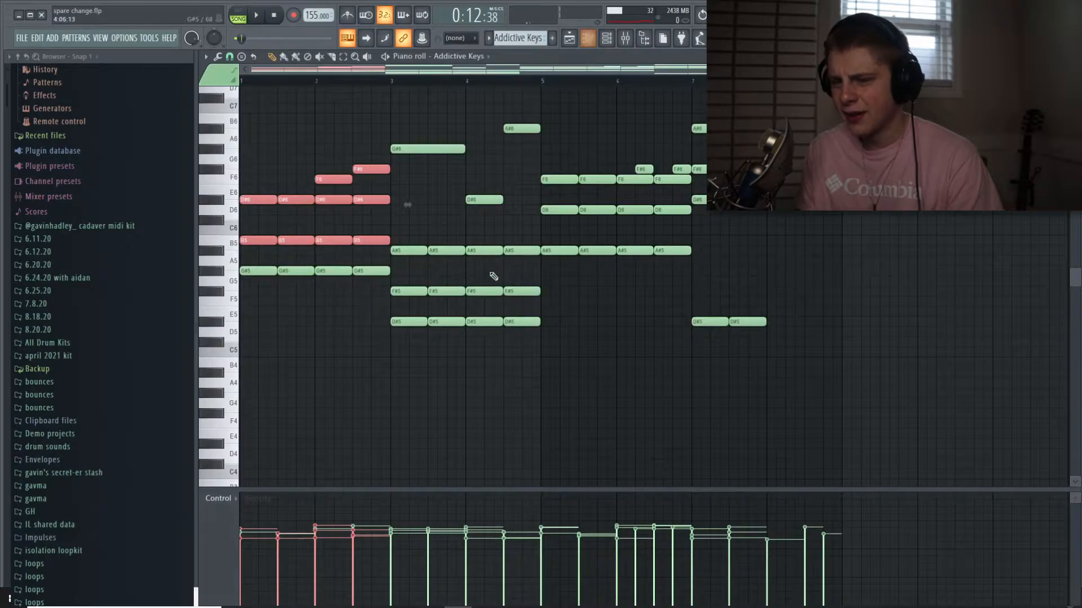
{"action": "left_click", "coordinate": [626, 39]}
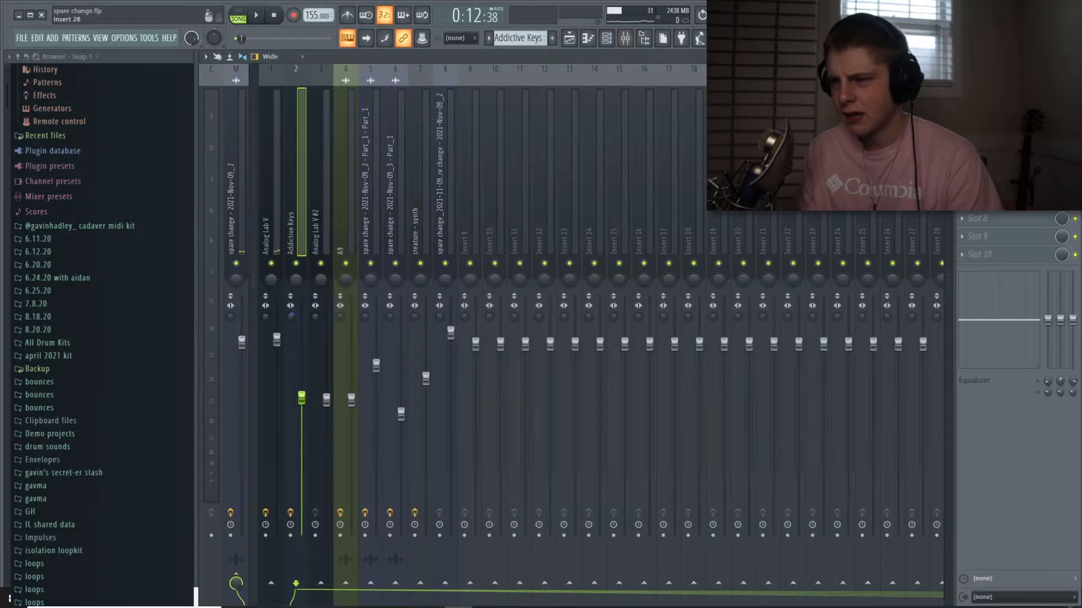
{"action": "left_click", "coordinate": [996, 92]}
{"action": "key", "text": "space"}
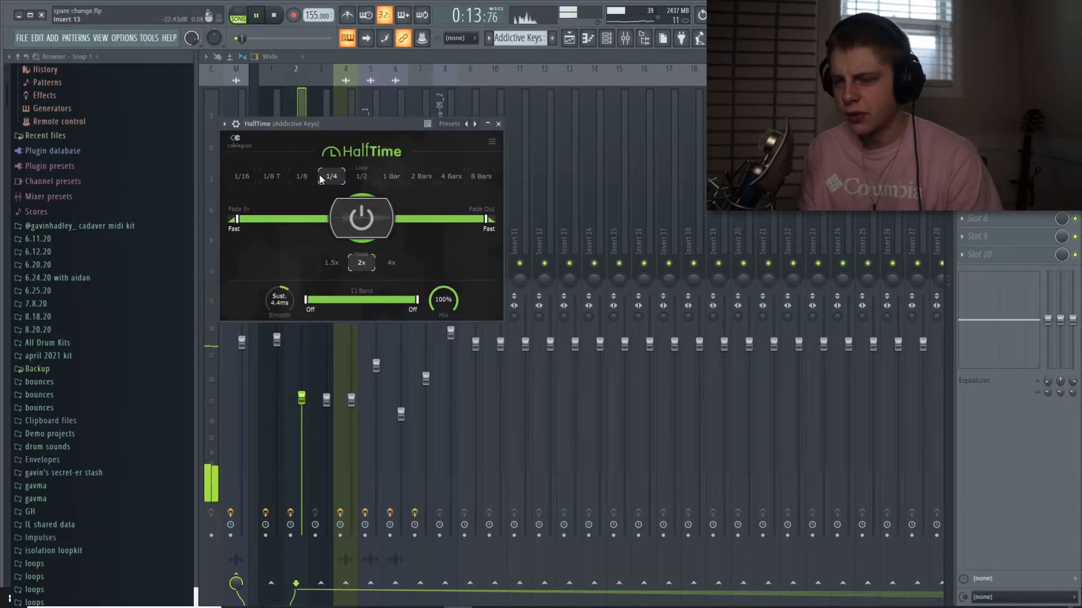
{"action": "key", "text": "Escape"}
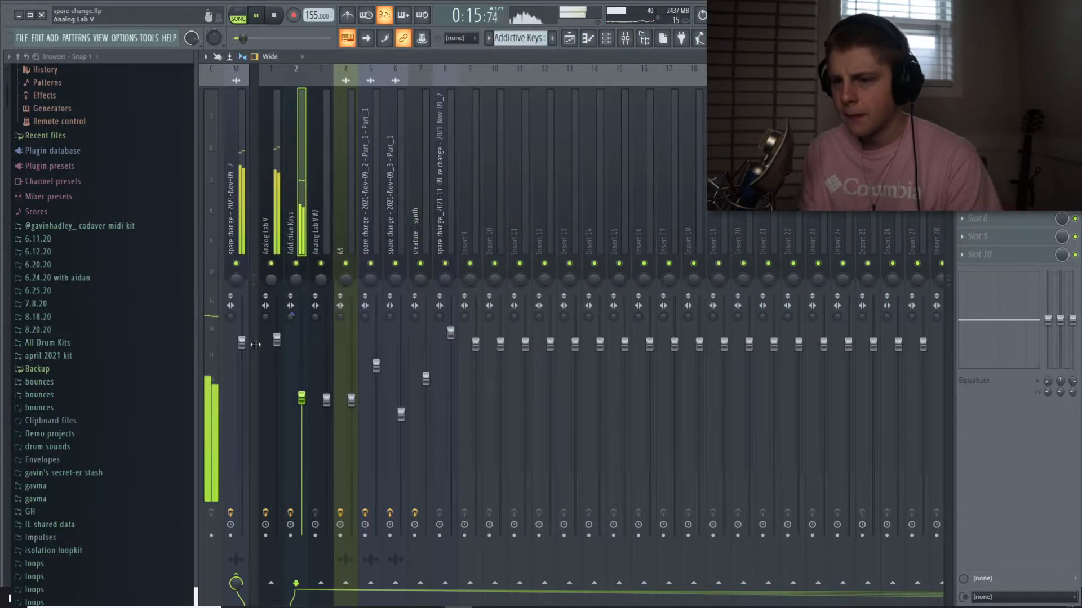
- Return to the playlist, unmute Track 3, and open its Analog Lab V #2 clip in the piano roll
{"action": "left_click", "coordinate": [571, 46]}
{"action": "key", "text": "space"}
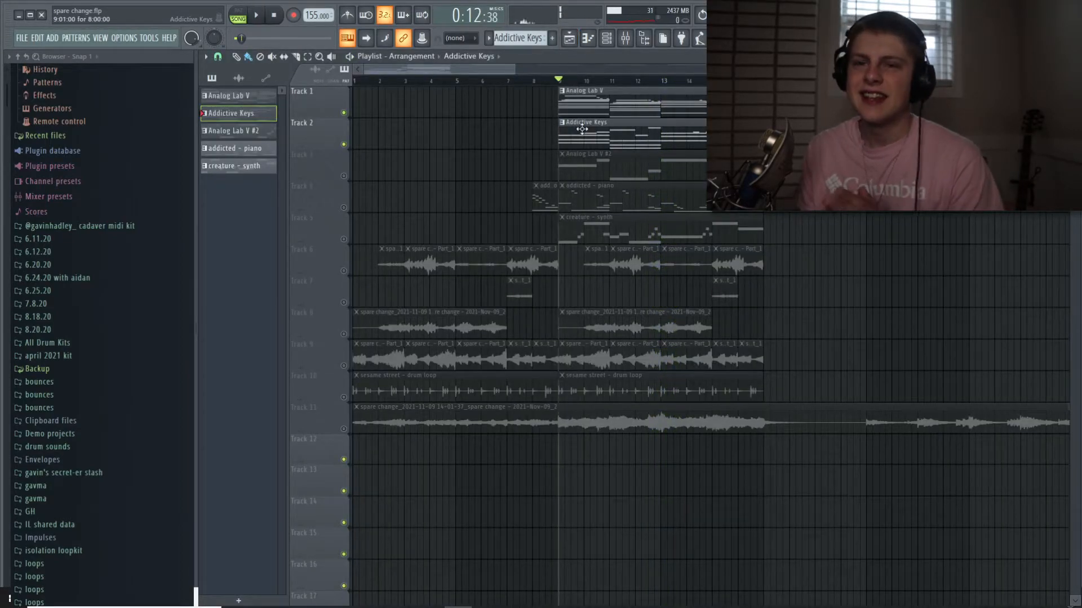
{"action": "left_click", "coordinate": [596, 155]}
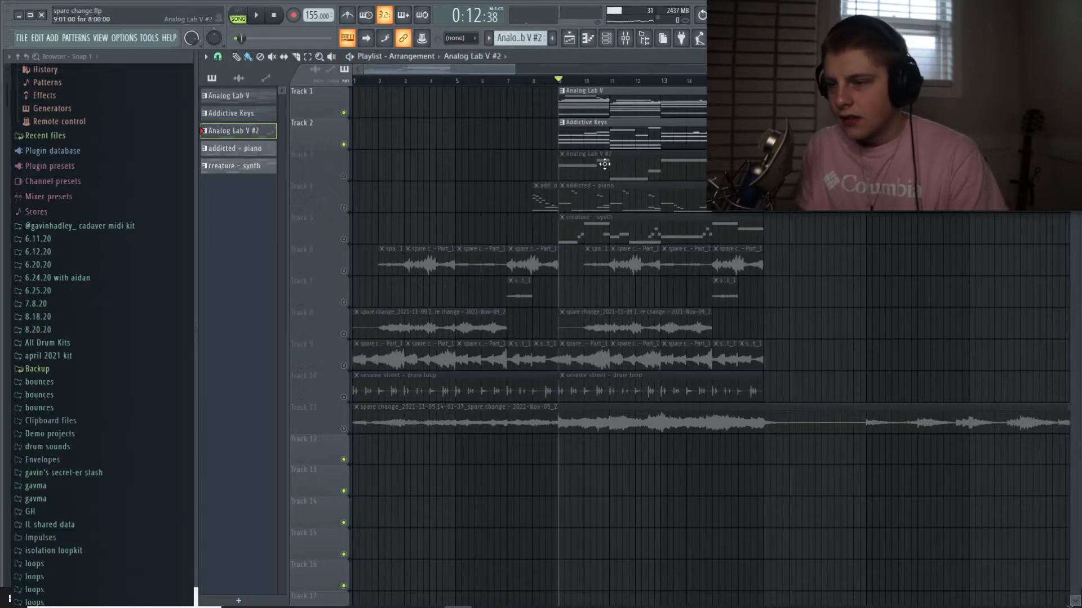
{"action": "left_click", "coordinate": [343, 176]}
{"action": "double_click", "coordinate": [569, 163]}
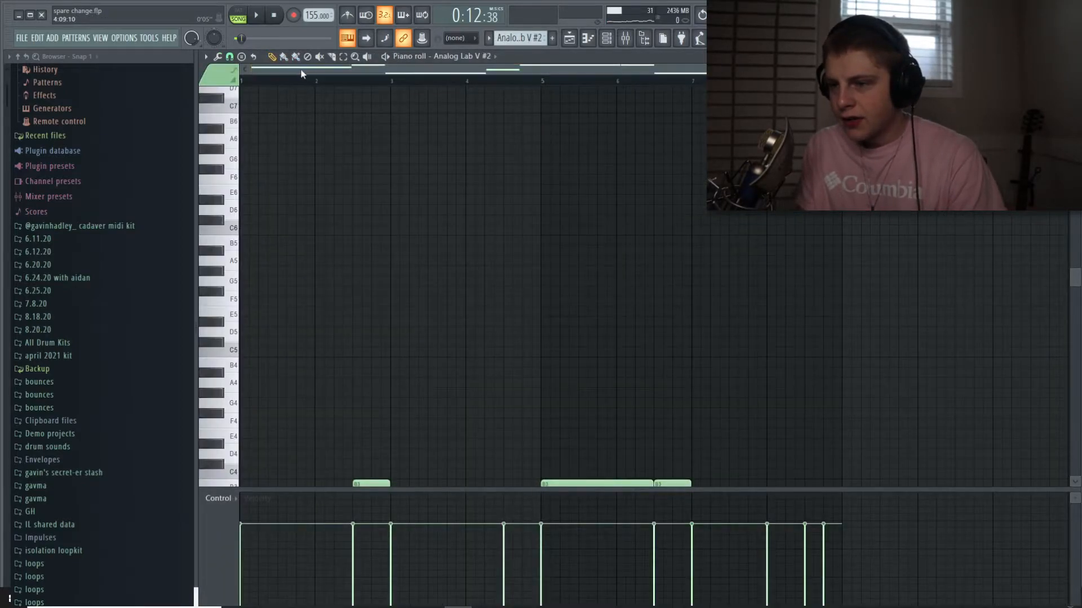
- Play the Analog Lab V #2 pattern through to hear its low notes with the other parts, and stop playback
{"action": "key", "text": "space"}
{"action": "scroll", "coordinate": [504, 225], "scroll_direction": "down", "scroll_amount": 3}
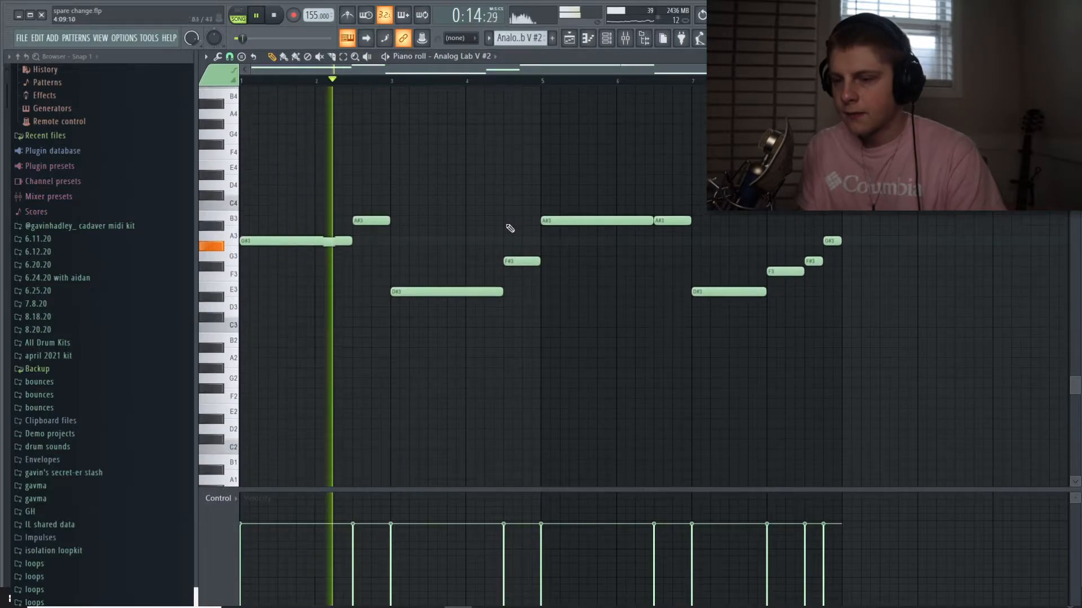
{"action": "left_click", "coordinate": [562, 362]}
{"action": "right_click", "coordinate": [562, 363]}
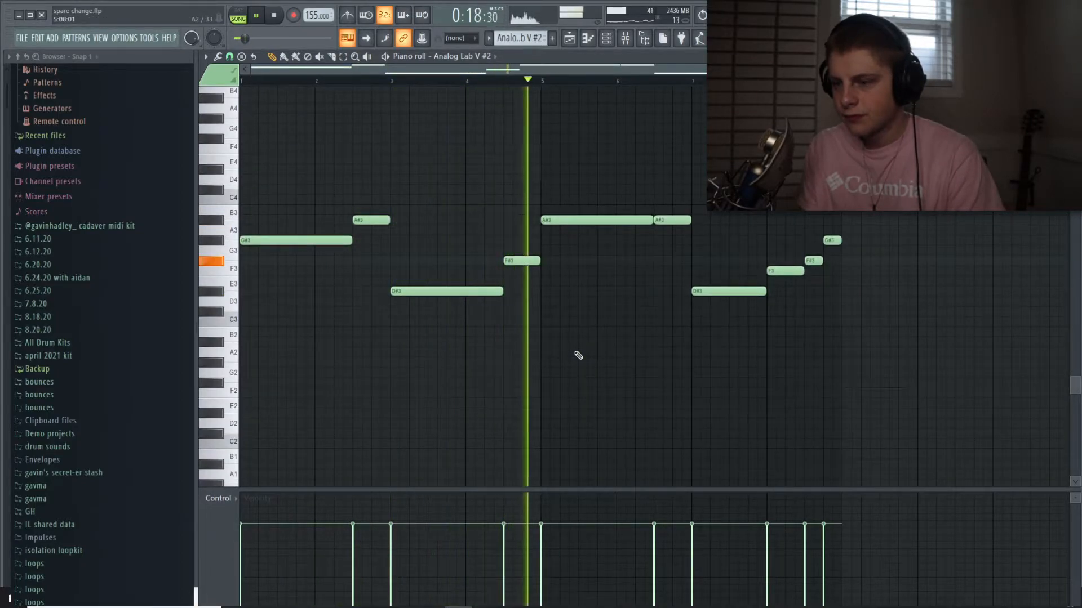
{"action": "left_click", "coordinate": [620, 362]}
{"action": "right_click", "coordinate": [636, 361]}
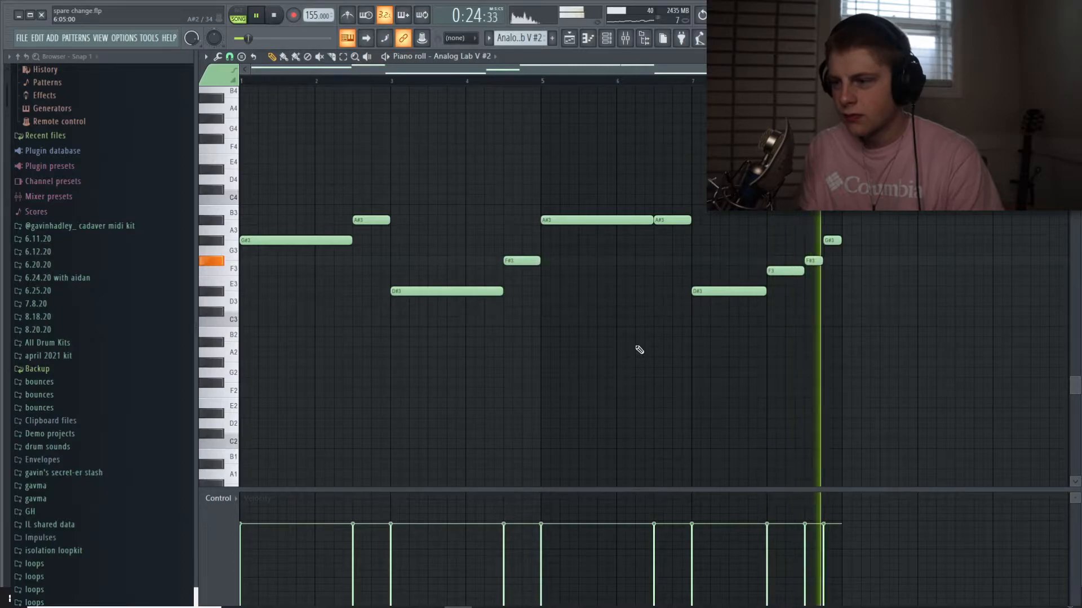
{"action": "key", "text": "space"}
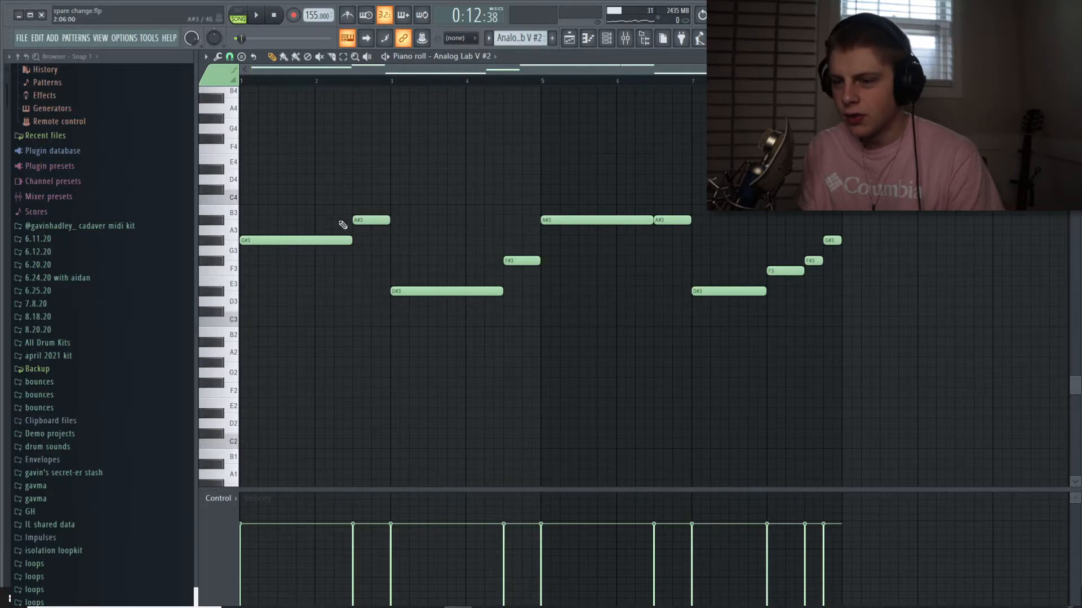
- Audition individual Analog Lab V #2 notes, including the A#3 in bar 2, the F#3 in bar 4 and the closing F#3 and G#3
{"action": "left_click", "coordinate": [366, 220]}
{"action": "left_click", "coordinate": [524, 260]}
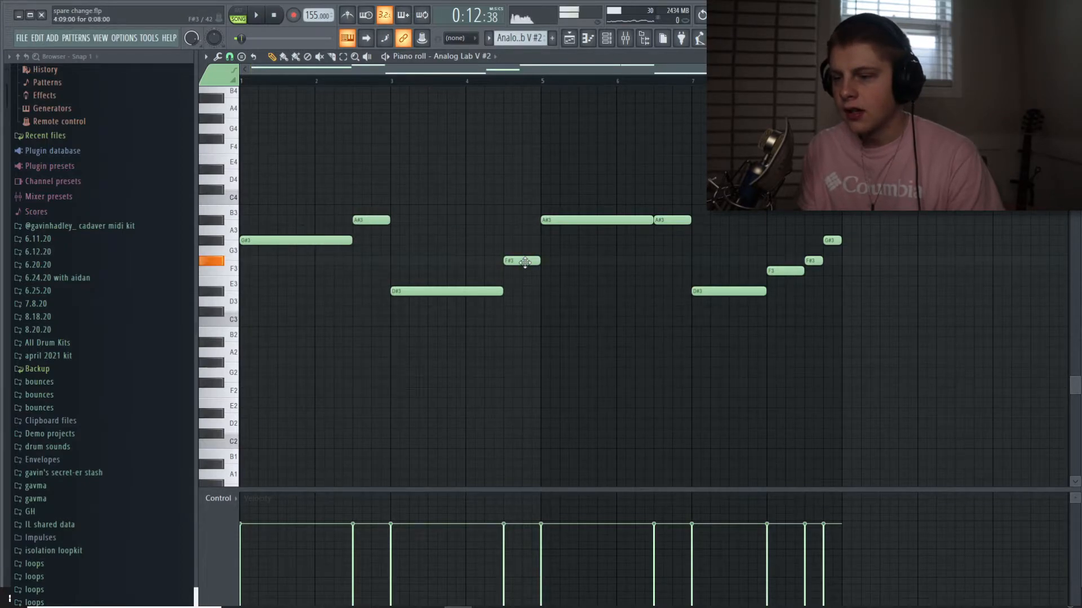
{"action": "left_click", "coordinate": [814, 260]}
{"action": "left_click", "coordinate": [830, 240]}
{"action": "left_click_drag", "start_coordinate": [807, 266], "coordinate": [851, 241]}
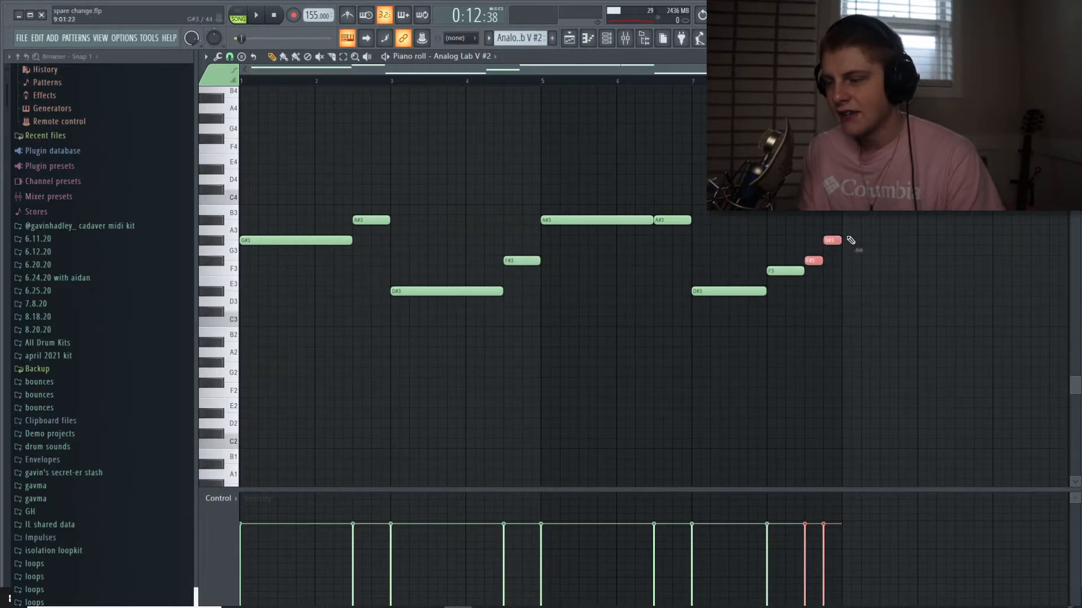
{"action": "left_click", "coordinate": [246, 240]}
{"action": "left_click", "coordinate": [372, 219]}
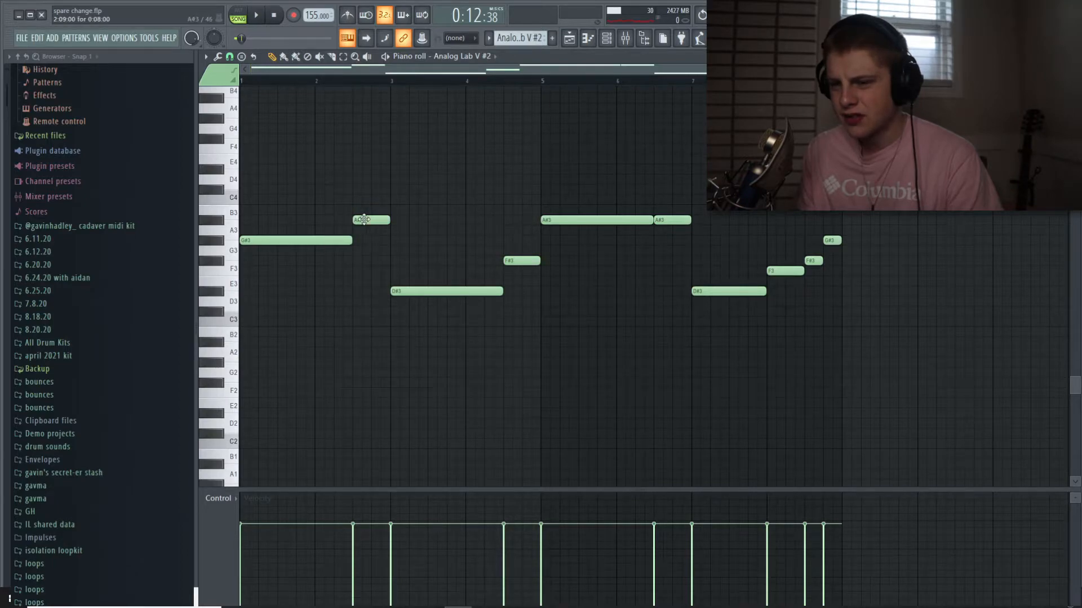
- Switch to the addicted - piano pattern and transpose its notes down one semitone
{"action": "key", "text": "Down"}
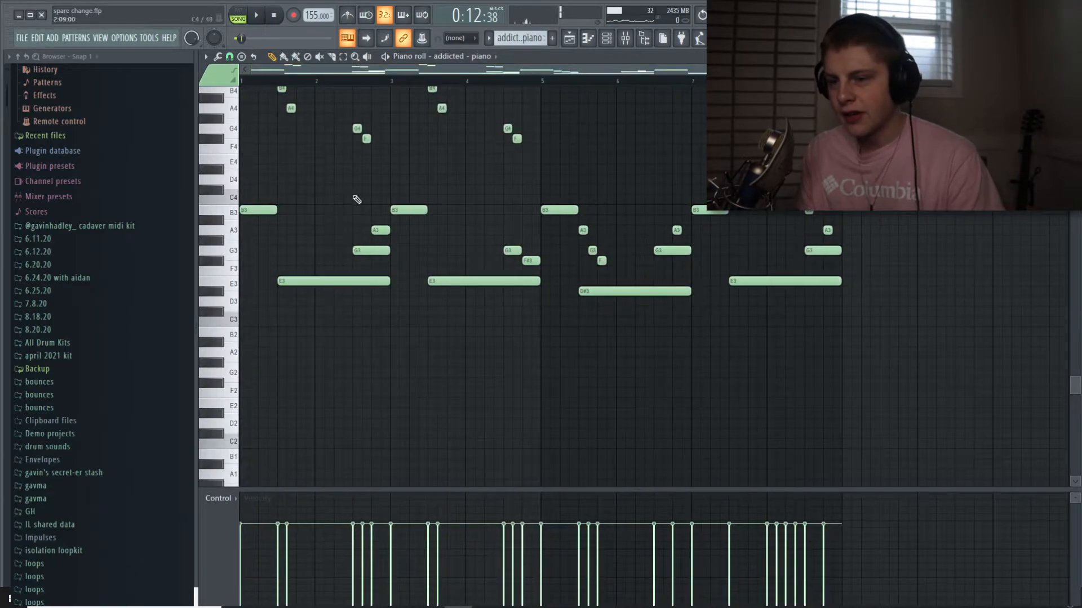
{"action": "key", "text": "shift+Down"}
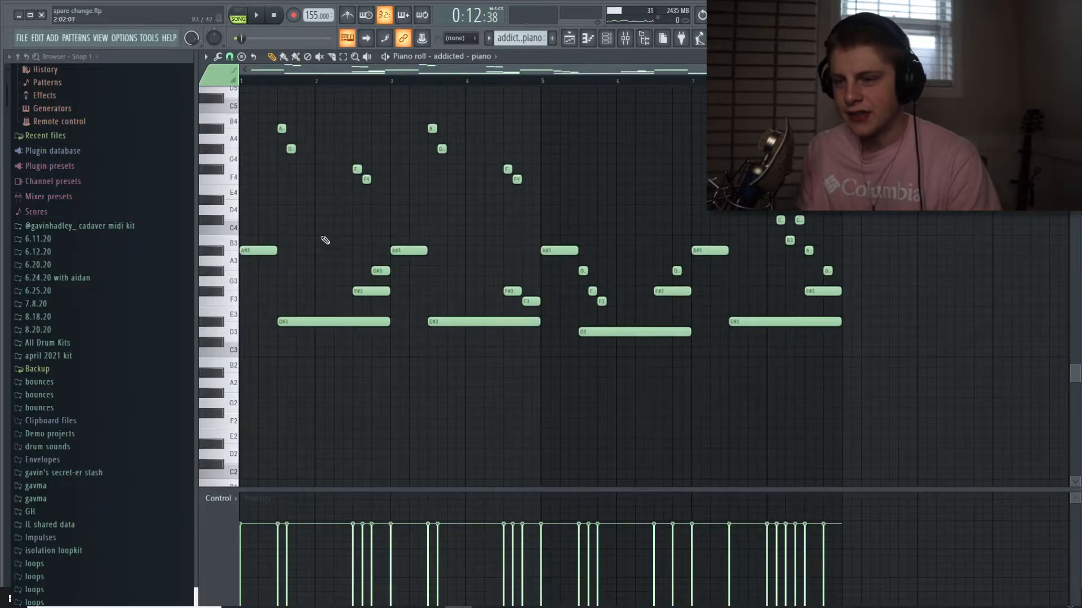
- Reopen the addicted - piano clip on Track 4 from the playlist and play it to hear its melody
{"action": "left_click", "coordinate": [569, 39]}
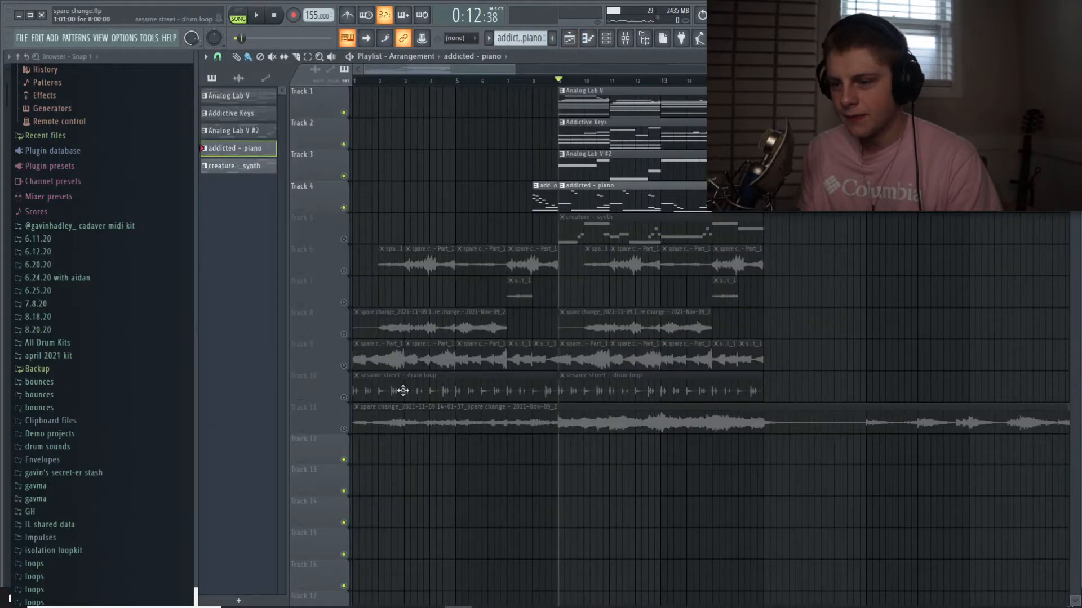
{"action": "double_click", "coordinate": [593, 206]}
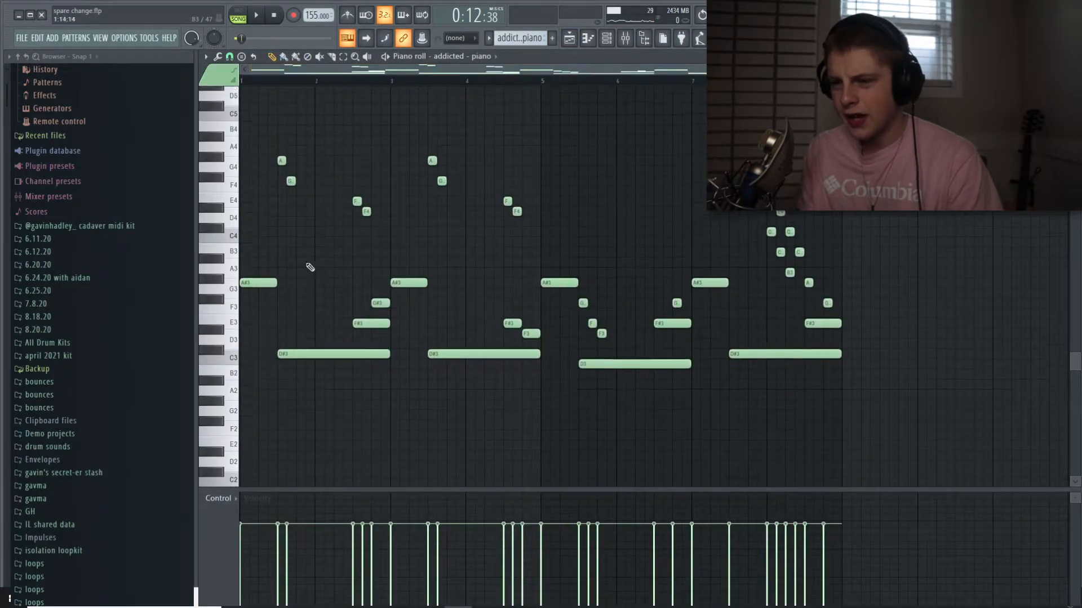
{"action": "key", "text": "space"}
{"action": "key", "text": "space"}
{"action": "scroll", "coordinate": [425, 197], "scroll_direction": "down", "scroll_amount": 3}
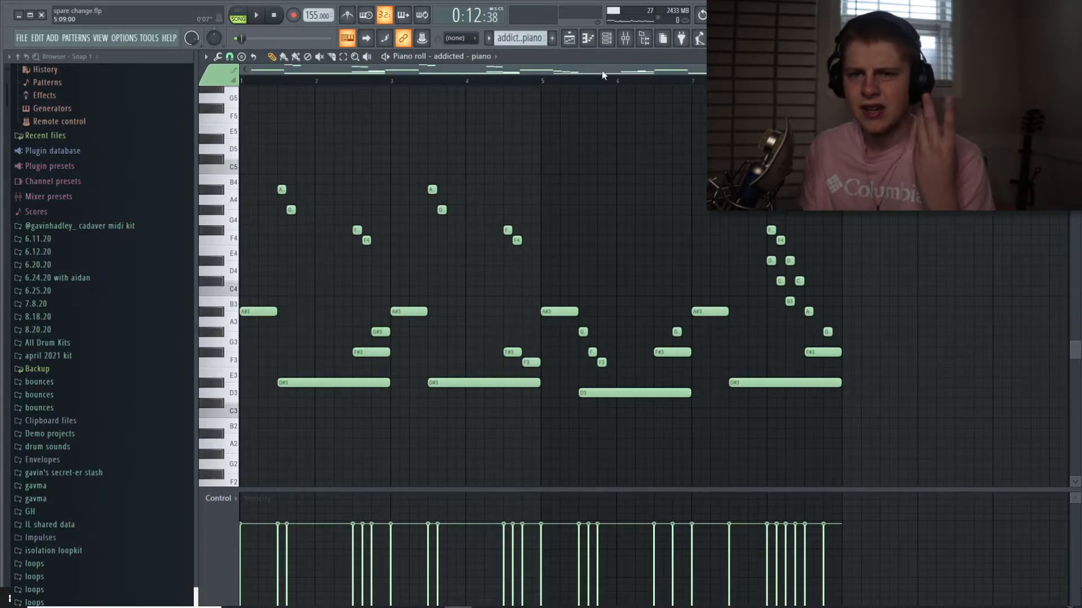
{"action": "key", "text": "space"}
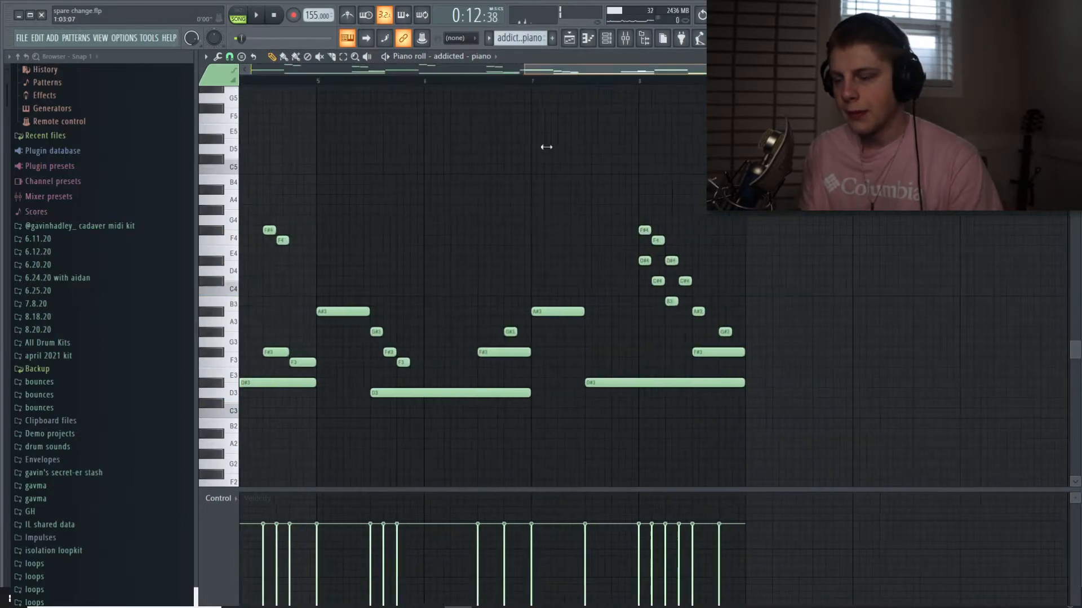
- Pick out the C#4, B3, G#3 and F#3 notes of the descending run in bar 8, and clear the selection
{"action": "scroll", "coordinate": [618, 347], "scroll_direction": "up", "scroll_amount": 2}
{"action": "left_click", "coordinate": [610, 352], "text": "ctrl"}
{"action": "left_click", "coordinate": [619, 331], "text": "ctrl"}
{"action": "left_click", "coordinate": [548, 301], "text": "ctrl"}
{"action": "left_click", "coordinate": [531, 280], "text": "ctrl"}
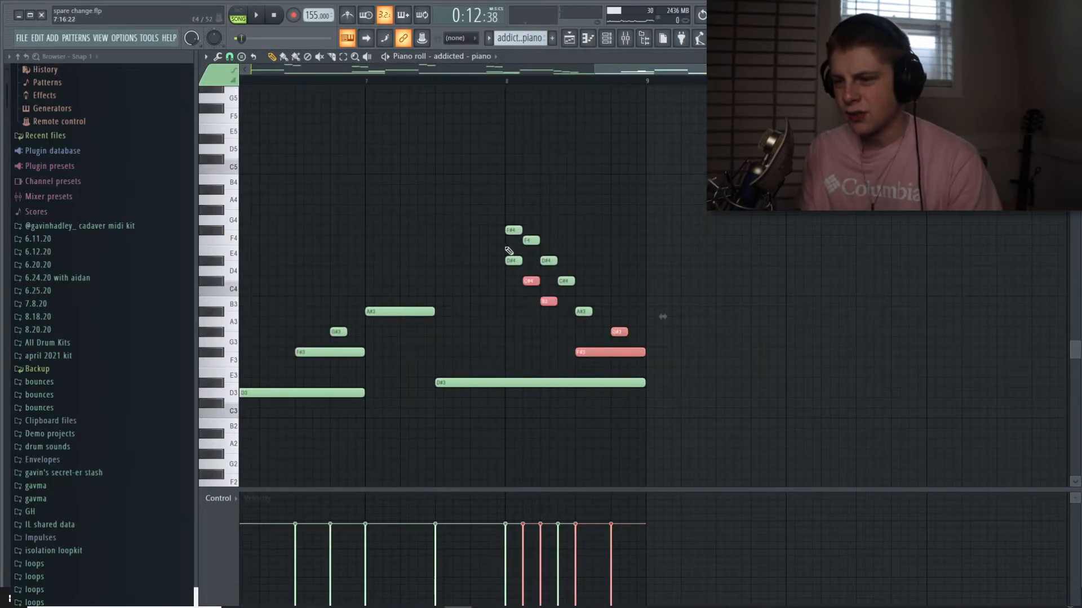
{"action": "left_click", "coordinate": [566, 240]}
{"action": "right_click", "coordinate": [567, 240]}
{"action": "scroll", "coordinate": [718, 223], "scroll_direction": "down", "scroll_amount": 3}
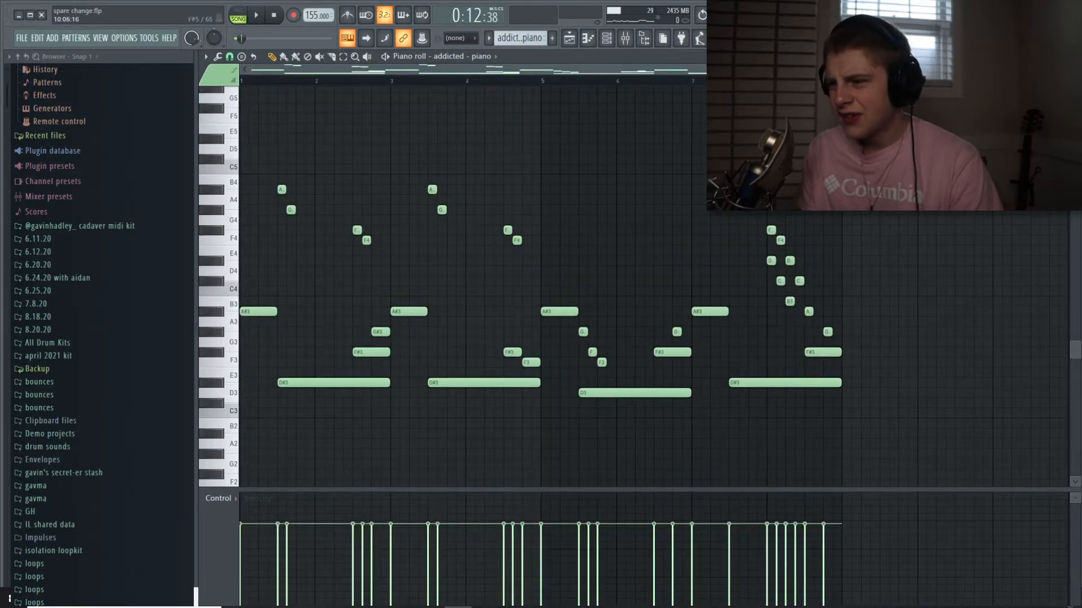
- Delete the high notes in bars 1 to 4 of the addicted - piano pattern and play it without them
{"action": "scroll", "coordinate": [668, 116], "scroll_direction": "up", "scroll_amount": 3}
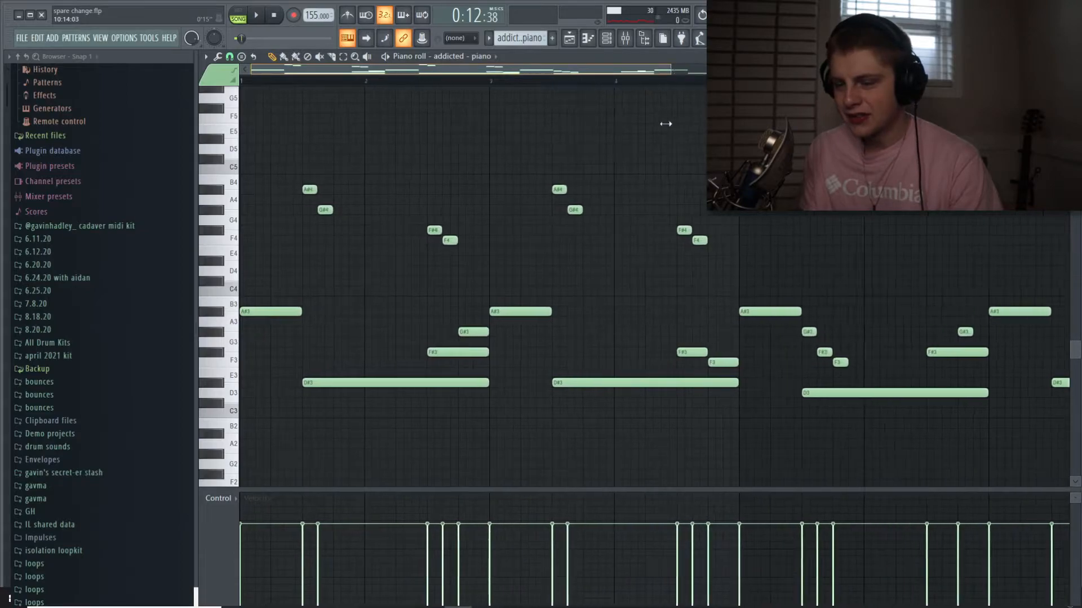
{"action": "scroll", "coordinate": [874, 259], "scroll_direction": "up", "scroll_amount": 4}
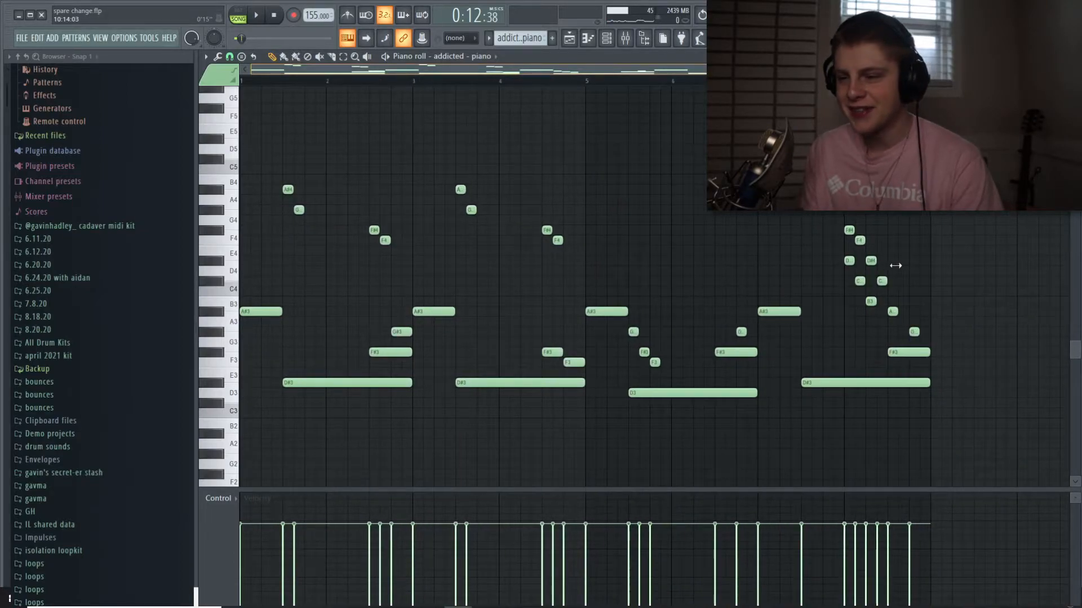
{"action": "scroll", "coordinate": [692, 190], "scroll_direction": "down", "scroll_amount": 3}
{"action": "scroll", "coordinate": [692, 190], "scroll_direction": "up", "scroll_amount": 2}
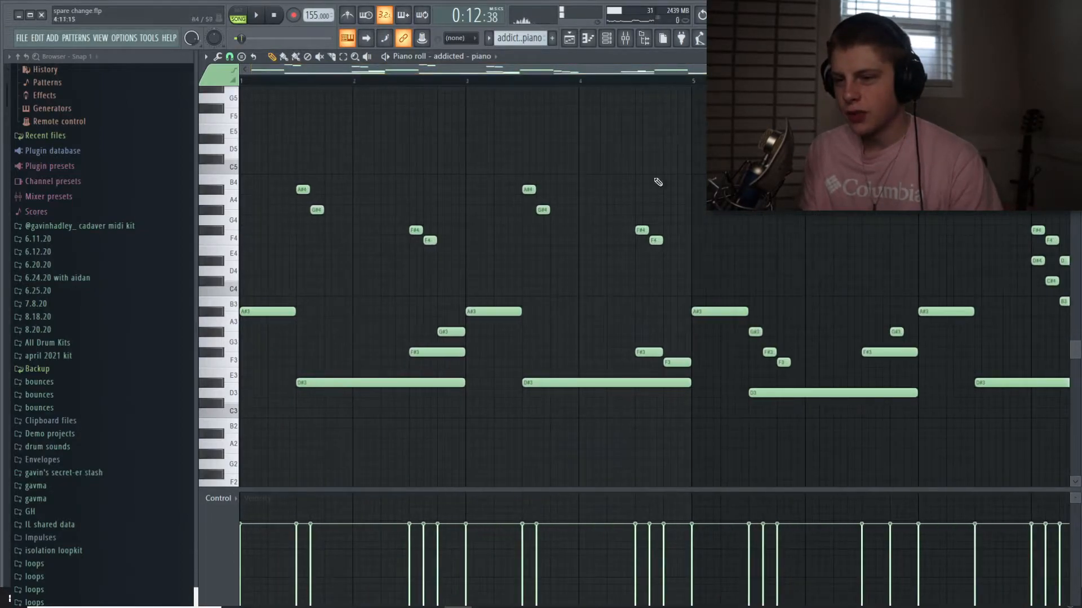
{"action": "left_click_drag", "start_coordinate": [274, 140], "coordinate": [736, 252]}
{"action": "key", "text": "Delete"}
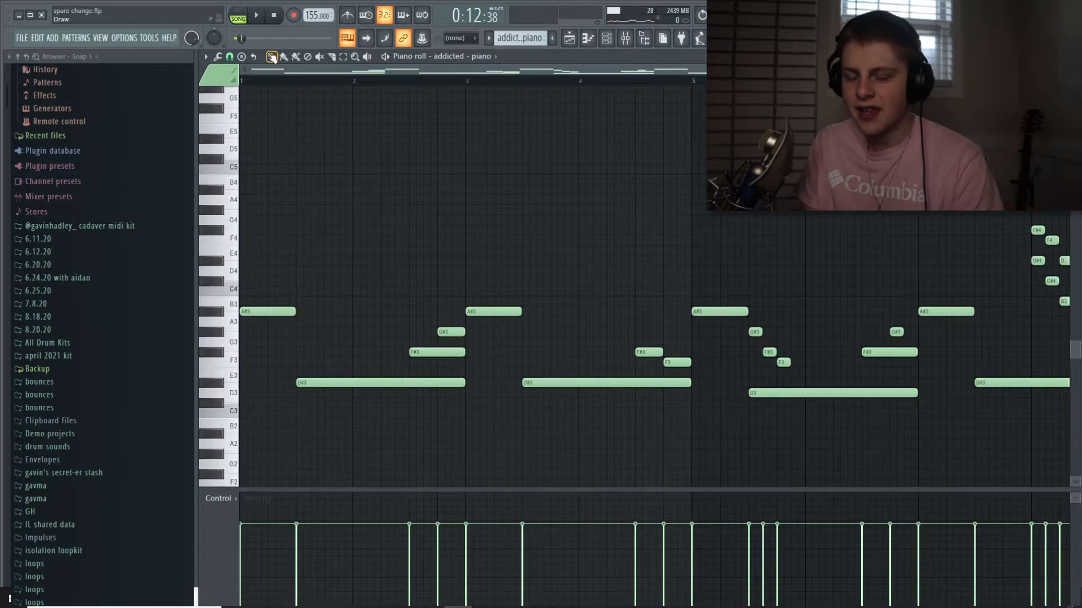
{"action": "key", "text": "space"}
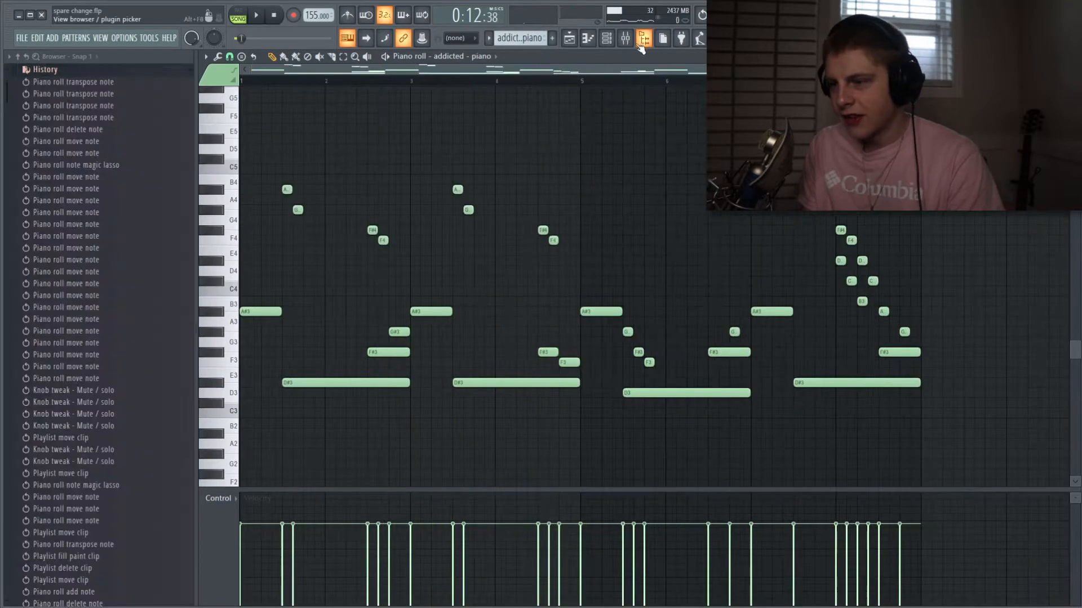
- Select the A9 mixer track and review its EchoBoy and Fruity parametric EQ 2 effects
{"action": "key", "text": "F9"}
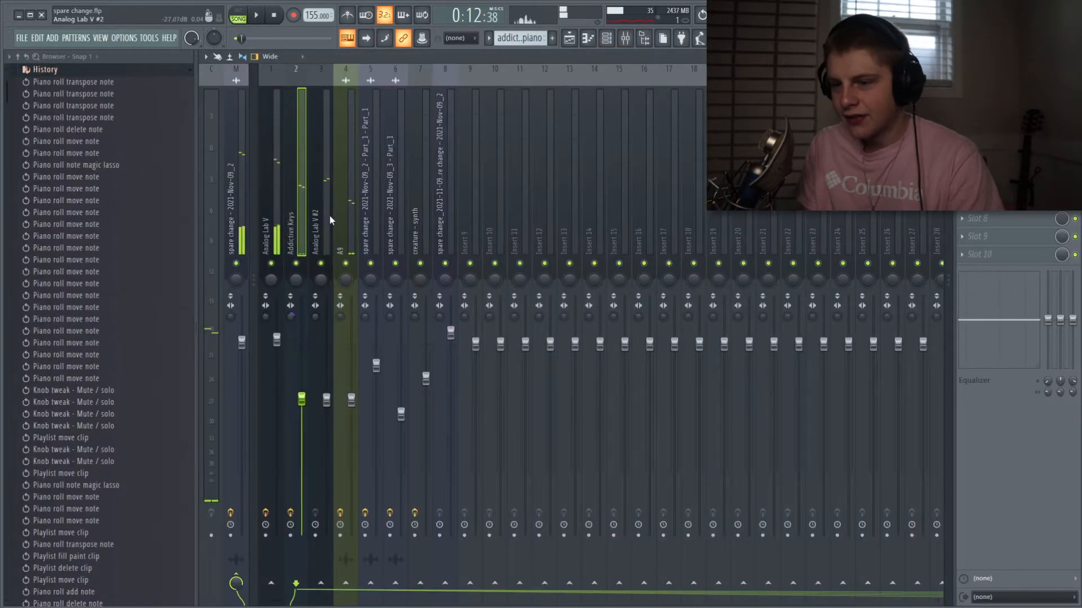
{"action": "left_click", "coordinate": [329, 214]}
{"action": "left_click", "coordinate": [342, 201]}
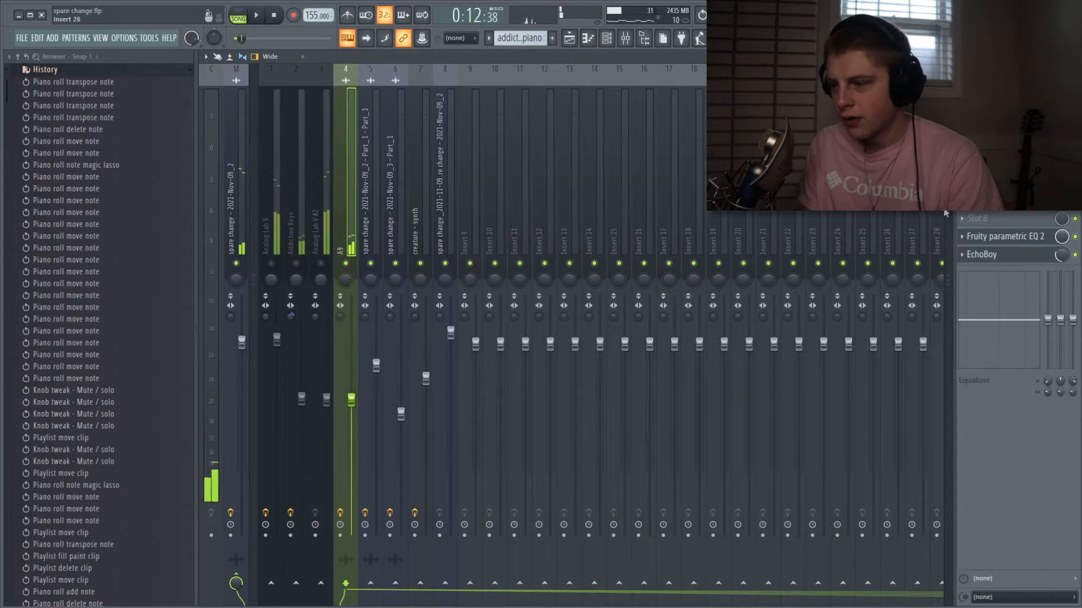
{"action": "left_click", "coordinate": [987, 256]}
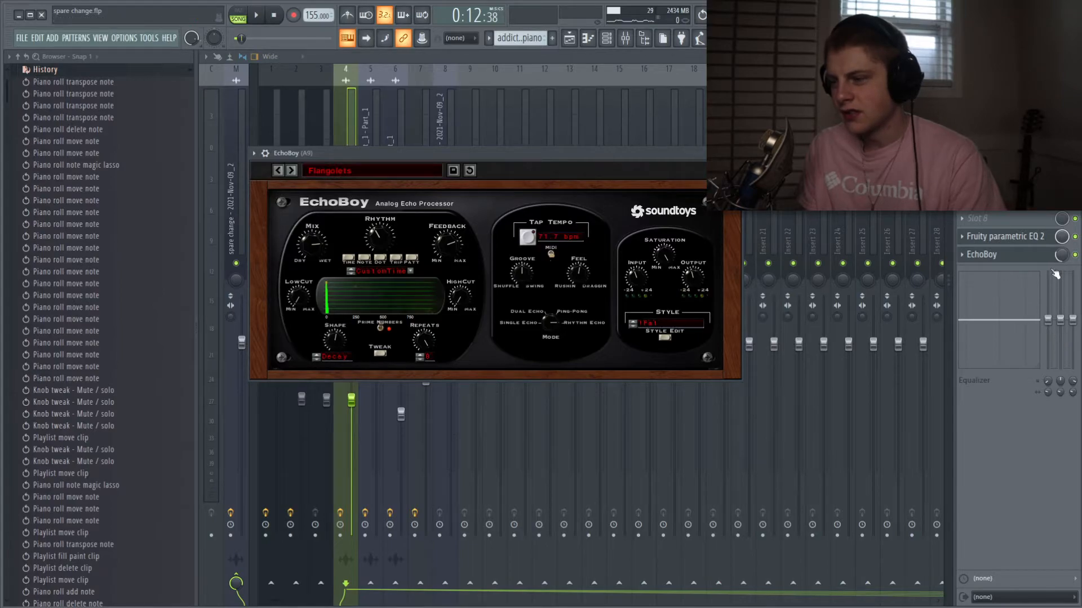
{"action": "left_click", "coordinate": [1017, 241]}
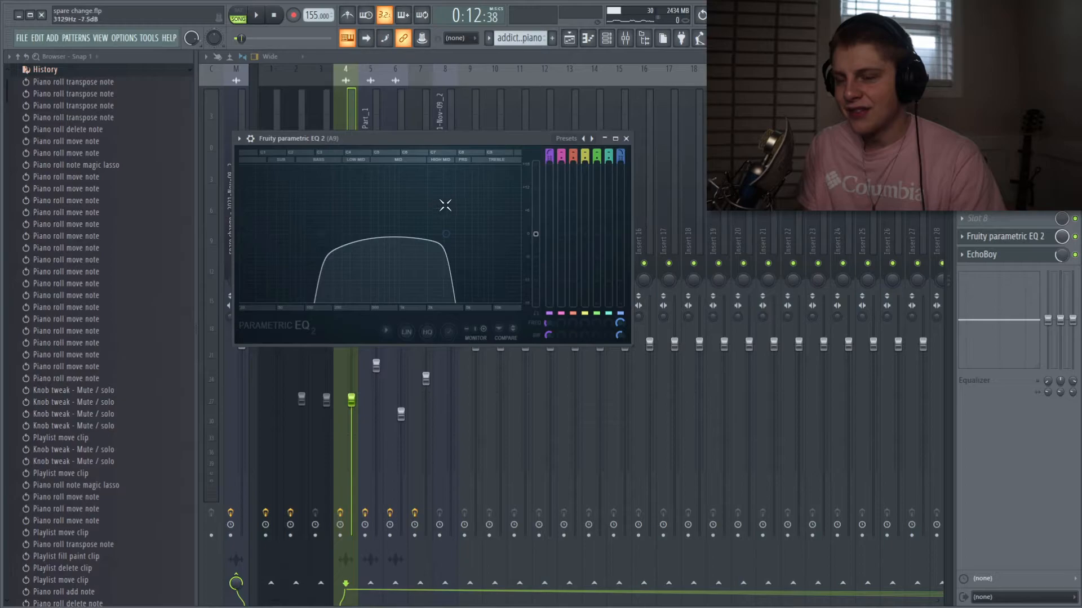
- Bypass EchoBoy on the A9 track, switch Fruity parametric EQ 2 back on, and open the equalizer
{"action": "left_click", "coordinate": [1074, 255]}
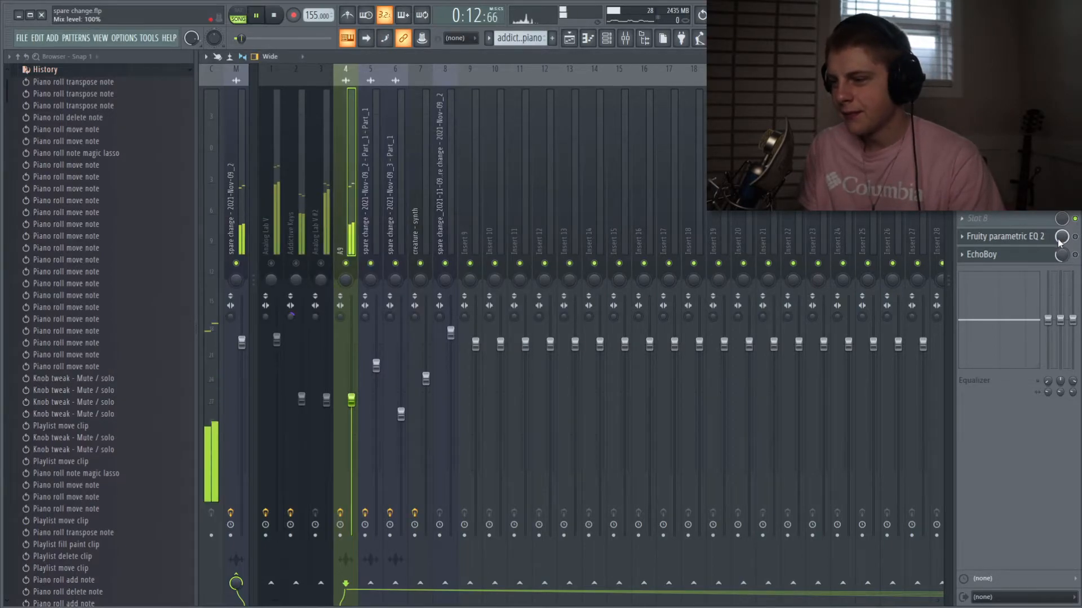
{"action": "left_click", "coordinate": [1074, 237]}
{"action": "left_click", "coordinate": [1014, 236]}
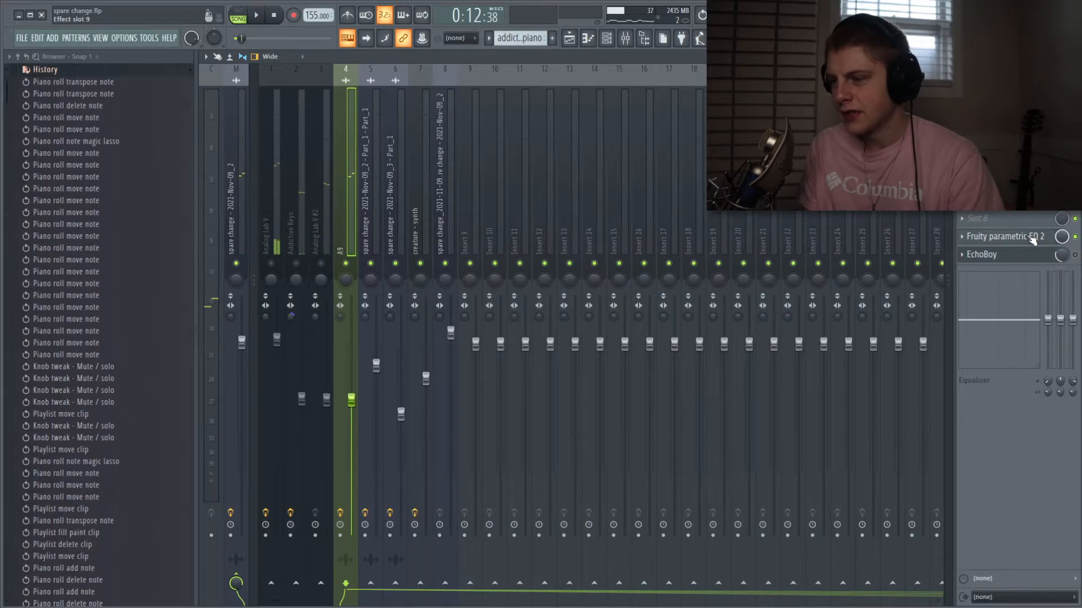
- Play the A9 track with EchoBoy bypassed, switch EchoBoy back on, and play the track again to compare
{"action": "key", "text": "space"}
{"action": "key", "text": "space"}
{"action": "left_click", "coordinate": [1075, 255]}
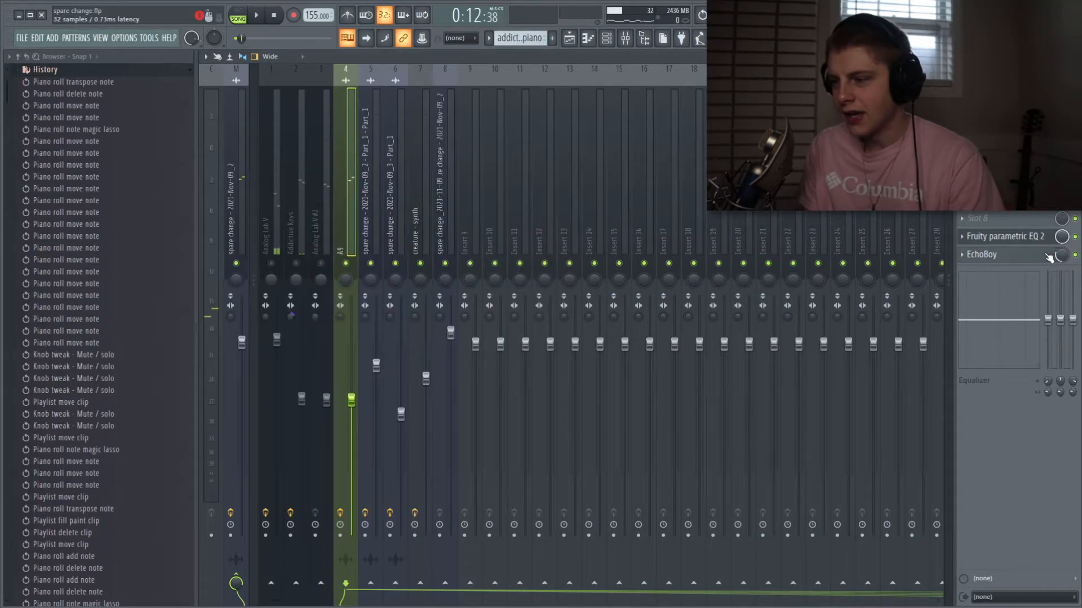
{"action": "left_click", "coordinate": [1056, 254]}
{"action": "key", "text": "space"}
{"action": "key", "text": "space"}
- Leave the A9 effects, start playback briefly, and open the creature - synth pattern in the piano roll
{"action": "left_click", "coordinate": [734, 154]}
{"action": "left_click", "coordinate": [1005, 92]}
{"action": "key", "text": "space"}
{"action": "left_click", "coordinate": [333, 151]}
{"action": "key", "text": "space"}
{"action": "key", "text": "F7"}
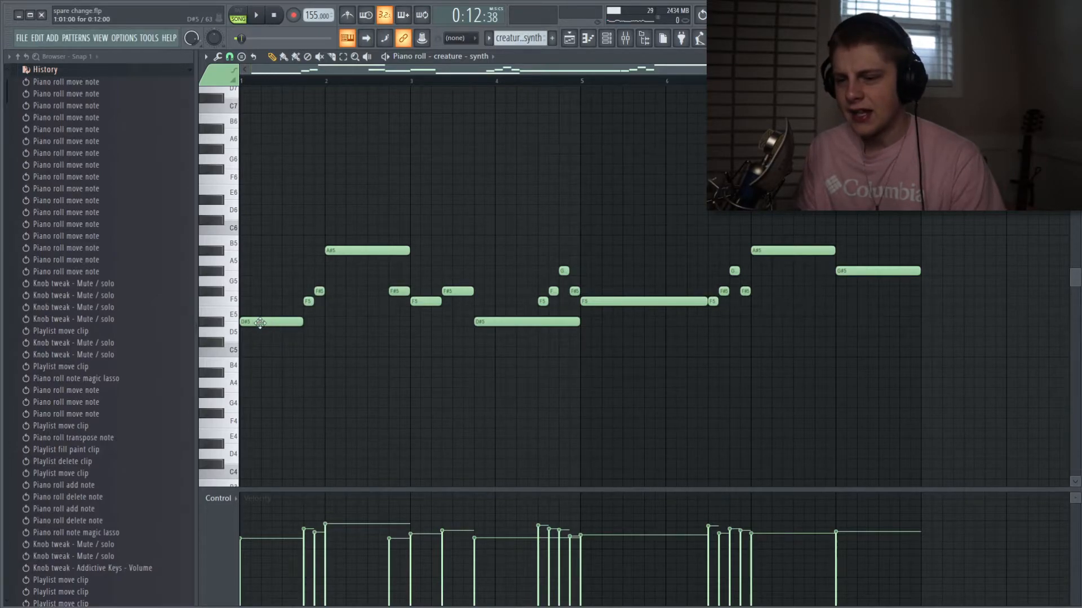
- Audition the F5 and F#5 notes leading up to A#5 in the creature - synth melody, and play the pattern
{"action": "left_click_drag", "start_coordinate": [320, 292], "coordinate": [308, 301]}
{"action": "left_click", "coordinate": [319, 291]}
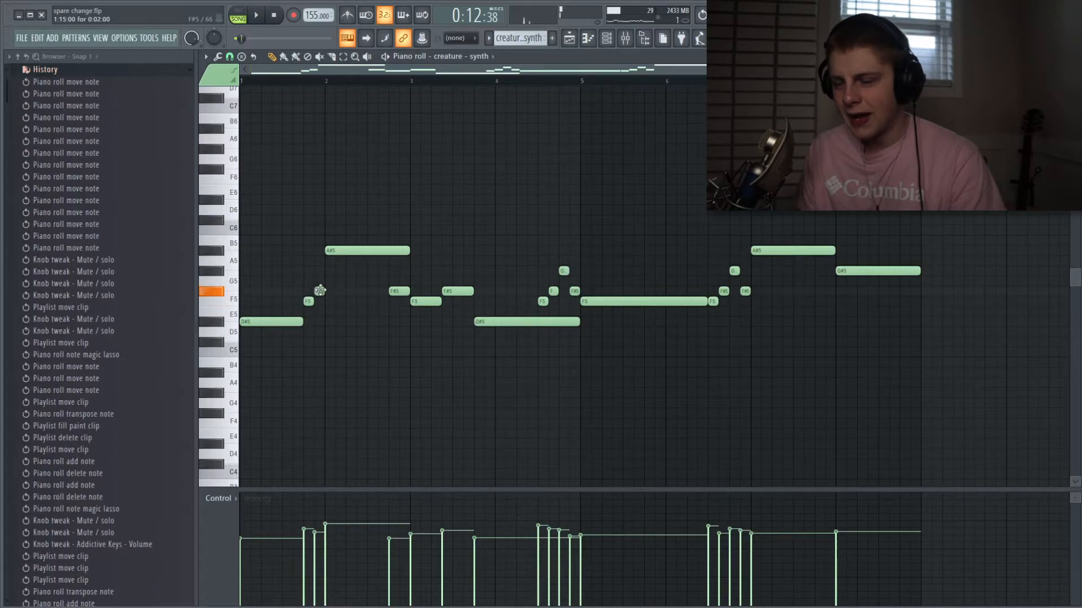
{"action": "right_click", "coordinate": [344, 250]}
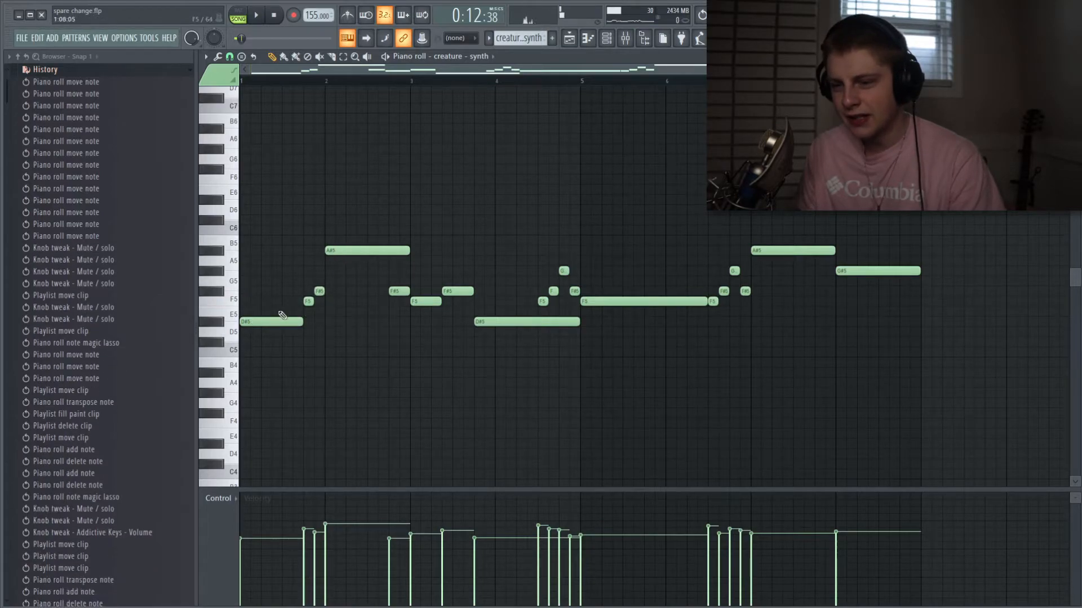
{"action": "left_click", "coordinate": [434, 308]}
{"action": "right_click", "coordinate": [435, 309]}
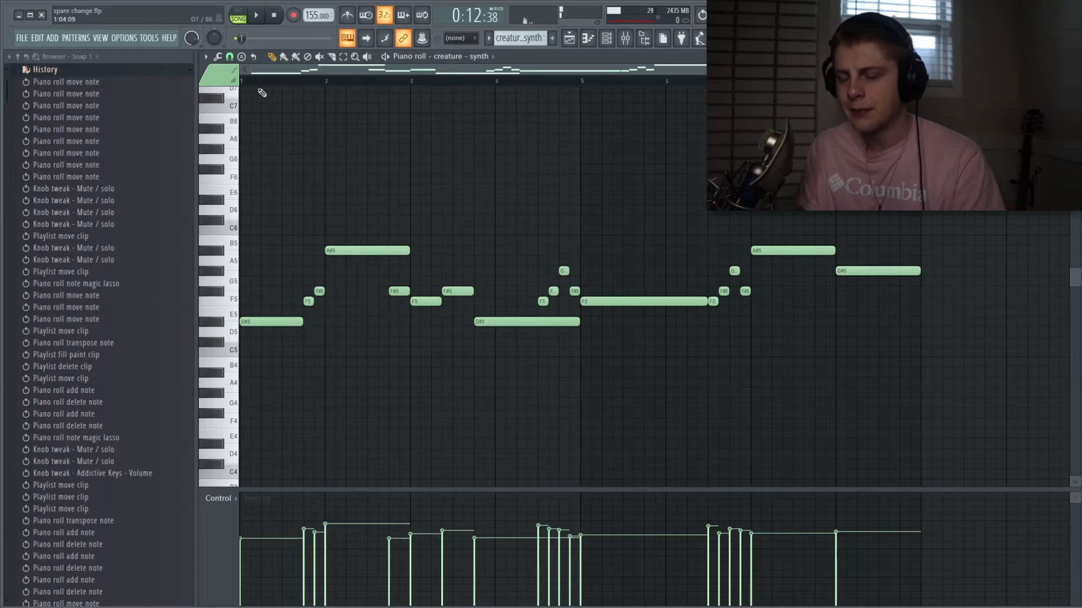
{"action": "key", "text": "space"}
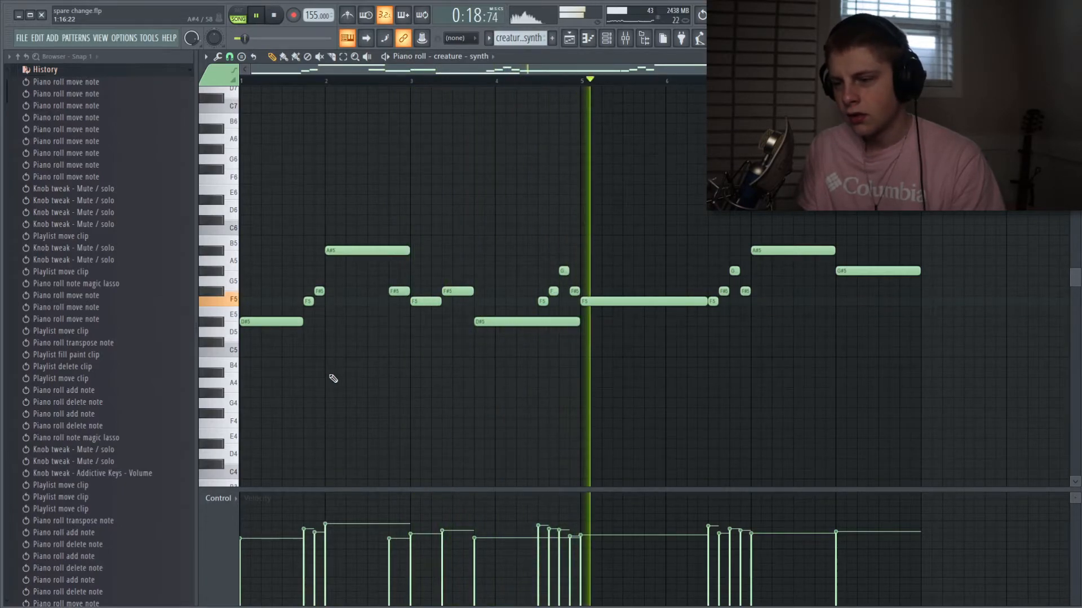
{"action": "key", "text": "space"}
- Review the PanMan, EchoBoy, Fruity Delay 3 and Little AlterBoy effects on the creature - synth mixer track
{"action": "key", "text": "F9"}
{"action": "left_click", "coordinate": [990, 224]}
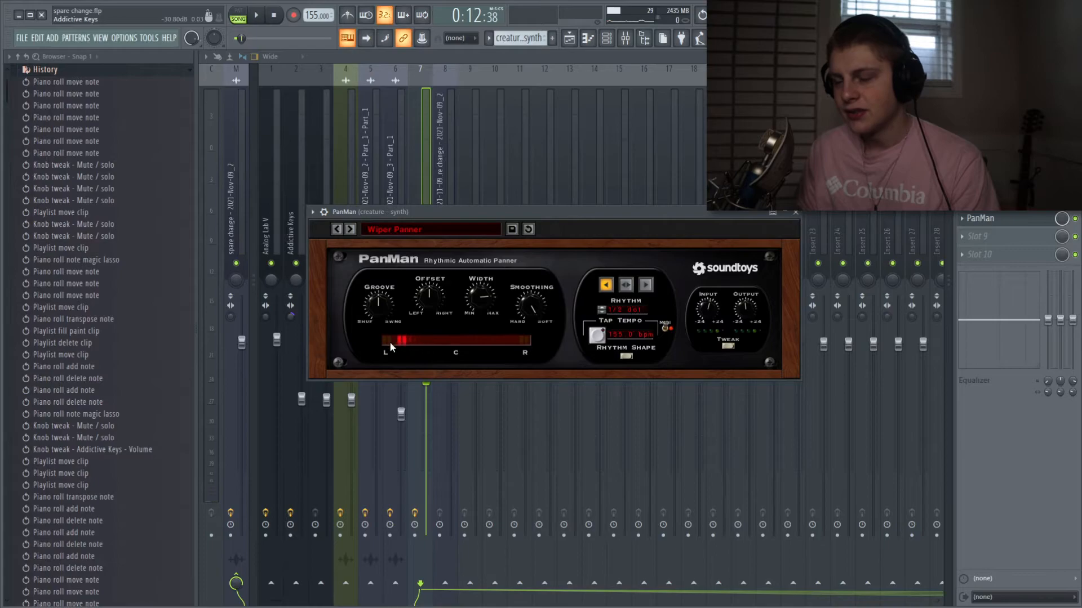
{"action": "left_click", "coordinate": [991, 182]}
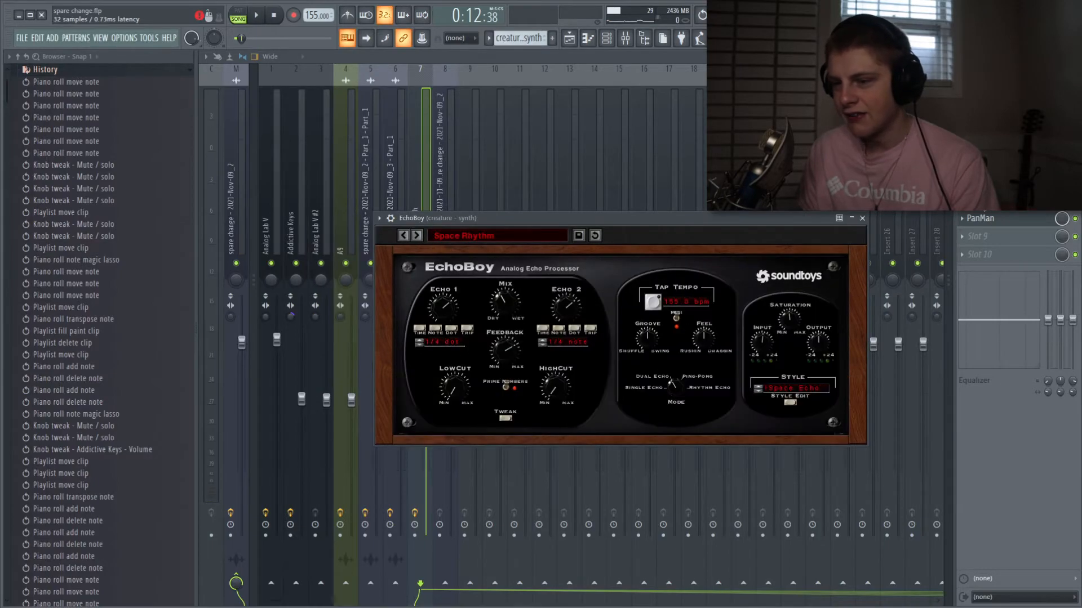
{"action": "left_click", "coordinate": [992, 182]}
{"action": "left_click", "coordinate": [992, 200]}
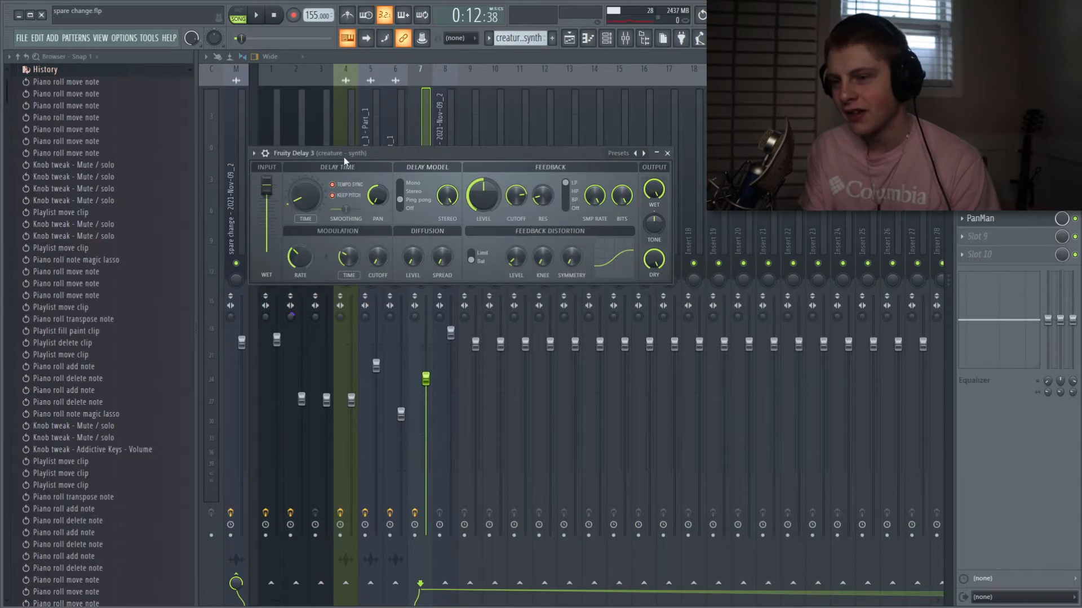
{"action": "left_click", "coordinate": [991, 146]}
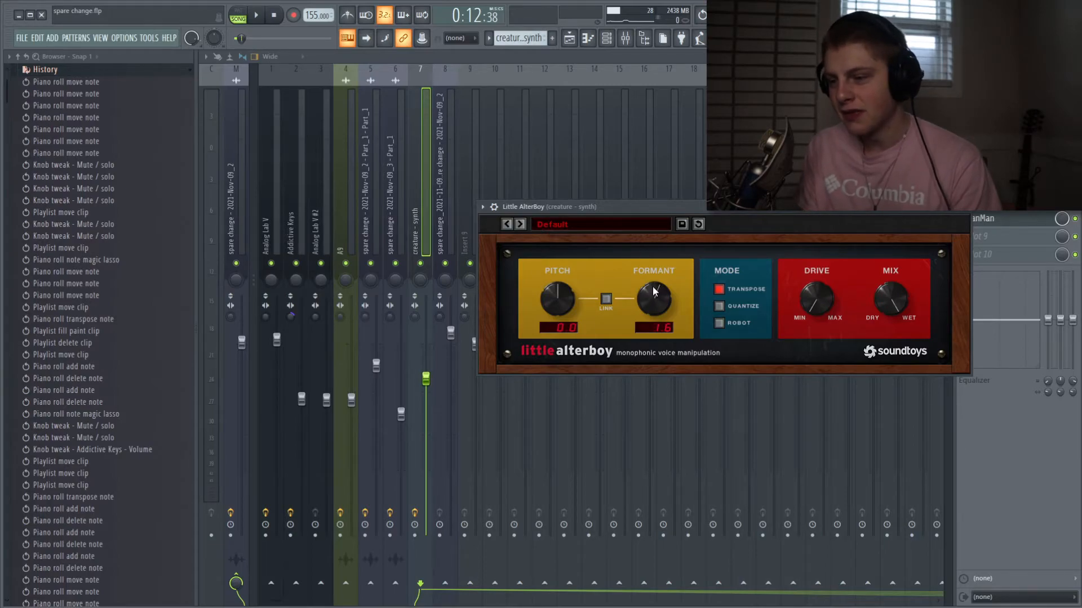
- Bypass PanMan on the creature - synth track, mute mixer tracks 1 to 4, and play the synth by itself
{"action": "left_click", "coordinate": [1076, 219]}
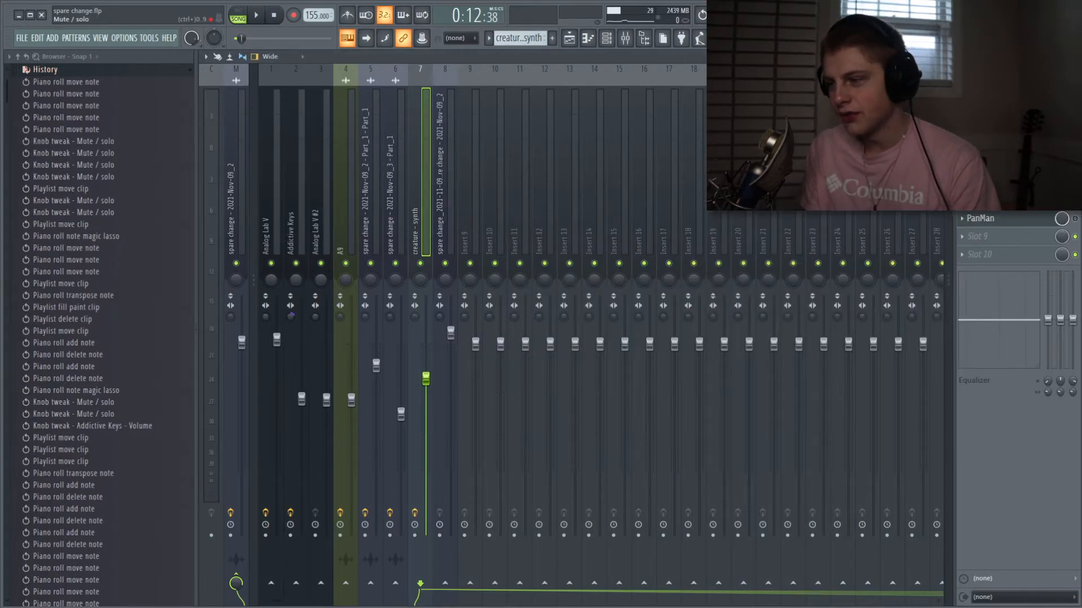
{"action": "left_click", "coordinate": [343, 264]}
{"action": "left_click_drag", "start_coordinate": [340, 265], "coordinate": [272, 264]}
{"action": "key", "text": "space"}
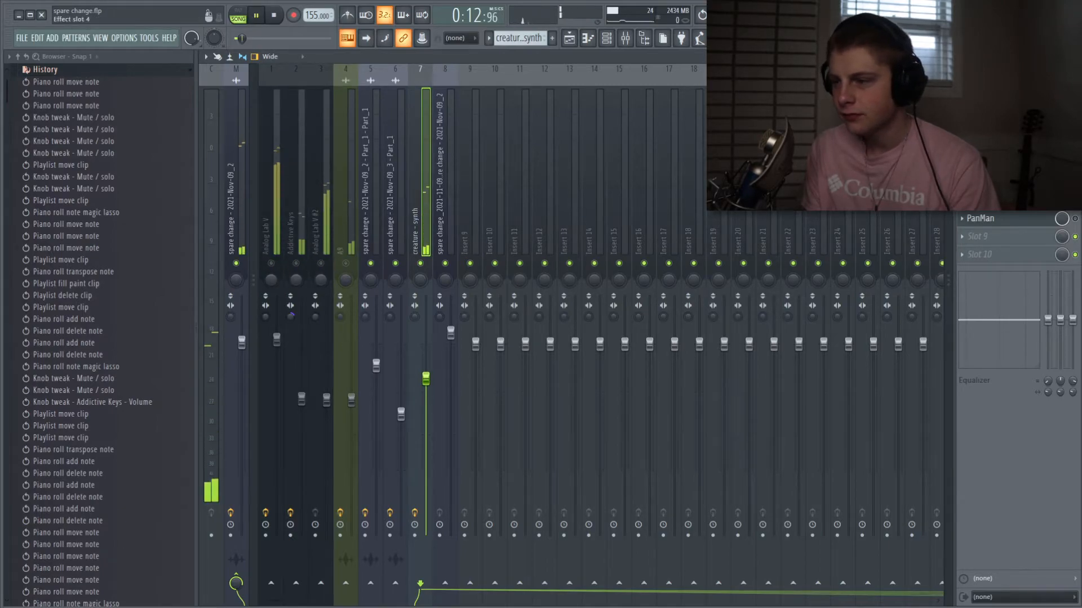
{"action": "key", "text": "space"}
- Play the creature - synth track with PanMan switched back on, and close its EchoBoy window
{"action": "key", "text": "space"}
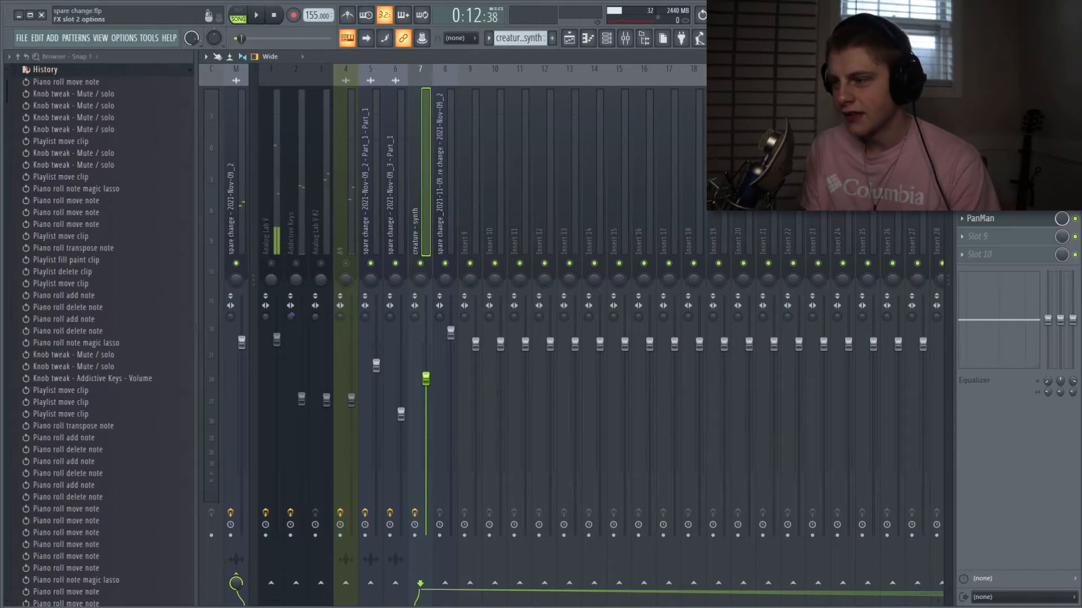
{"action": "key", "text": "space"}
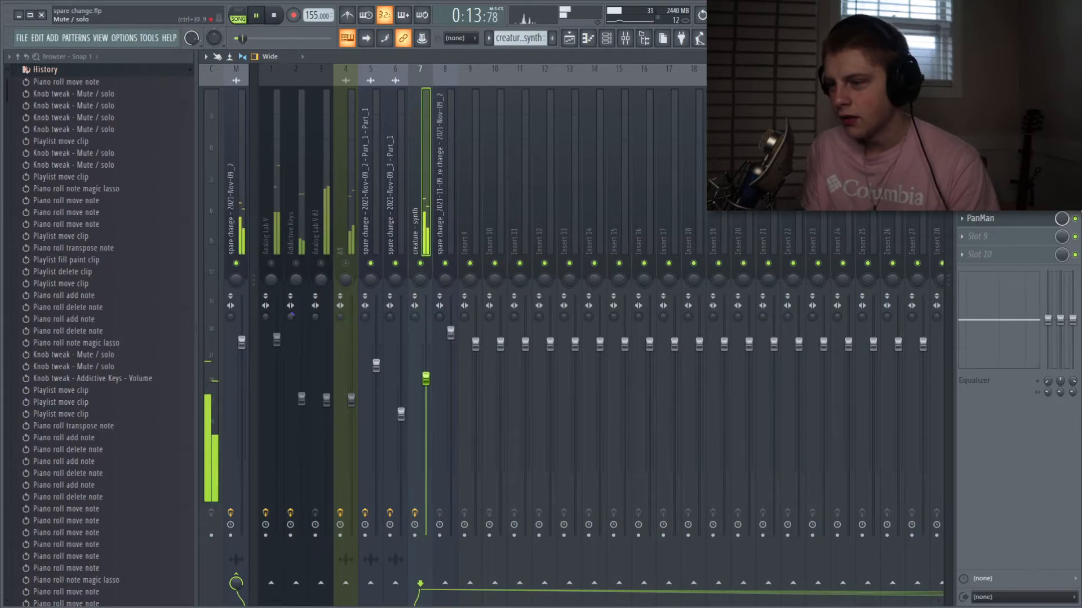
{"action": "key", "text": "space"}
{"action": "key", "text": "space"}
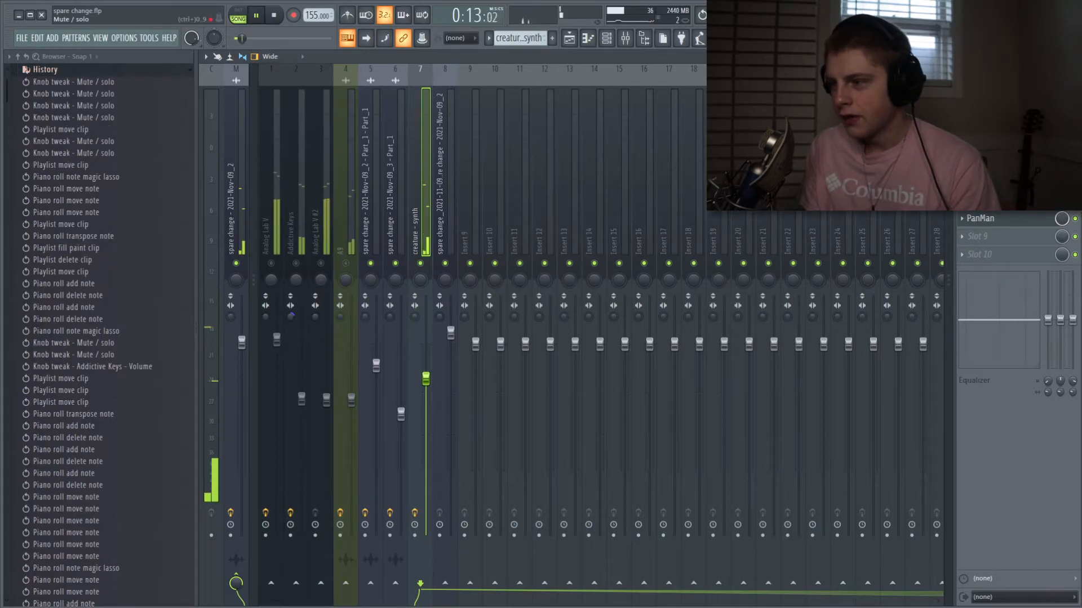
{"action": "key", "text": "space"}
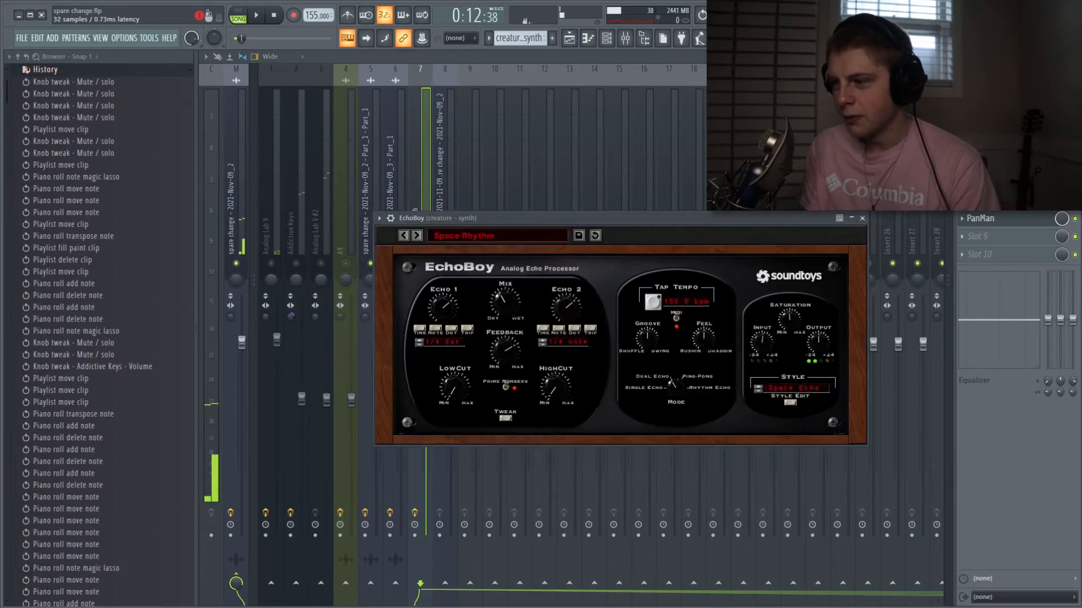
{"action": "left_click", "coordinate": [862, 218]}
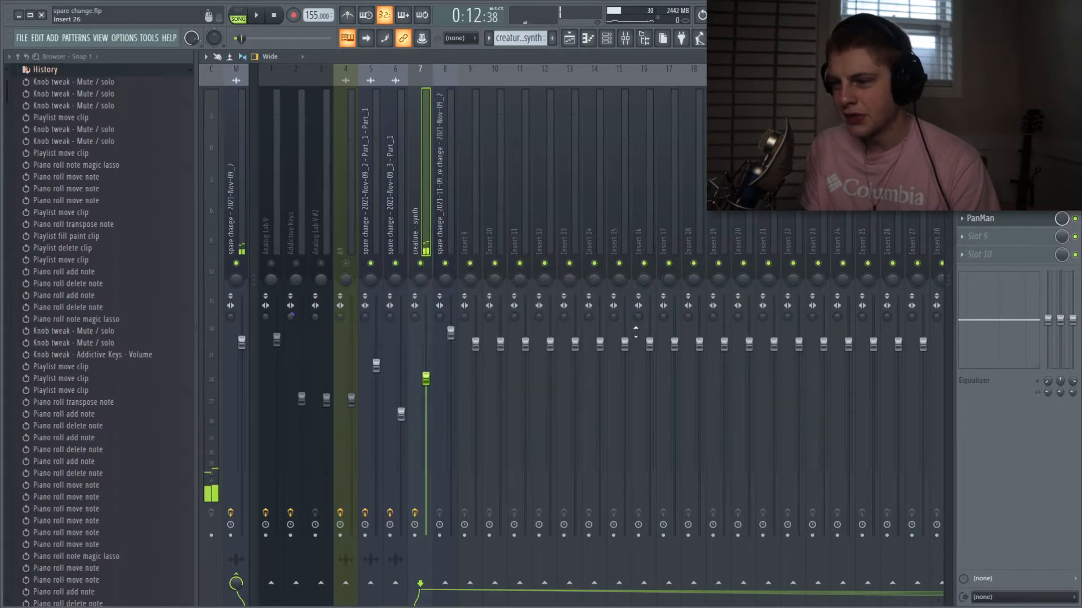
- Unmute Track 6 in the playlist, mute the creature - synth on Track 5, and play the Track 6 audio clips alone
{"action": "left_click", "coordinate": [570, 42]}
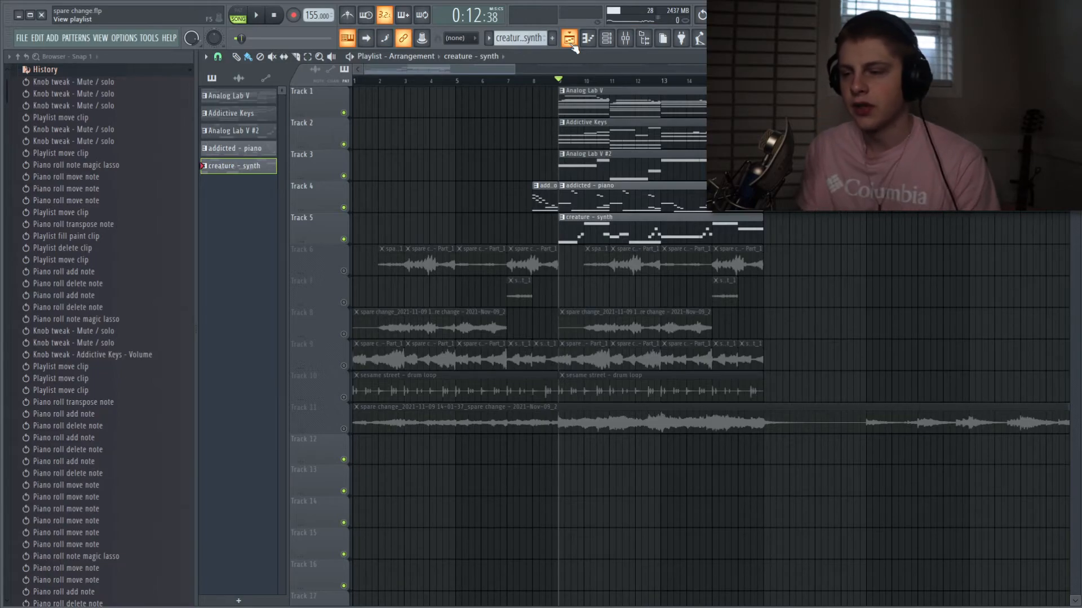
{"action": "left_click", "coordinate": [347, 250]}
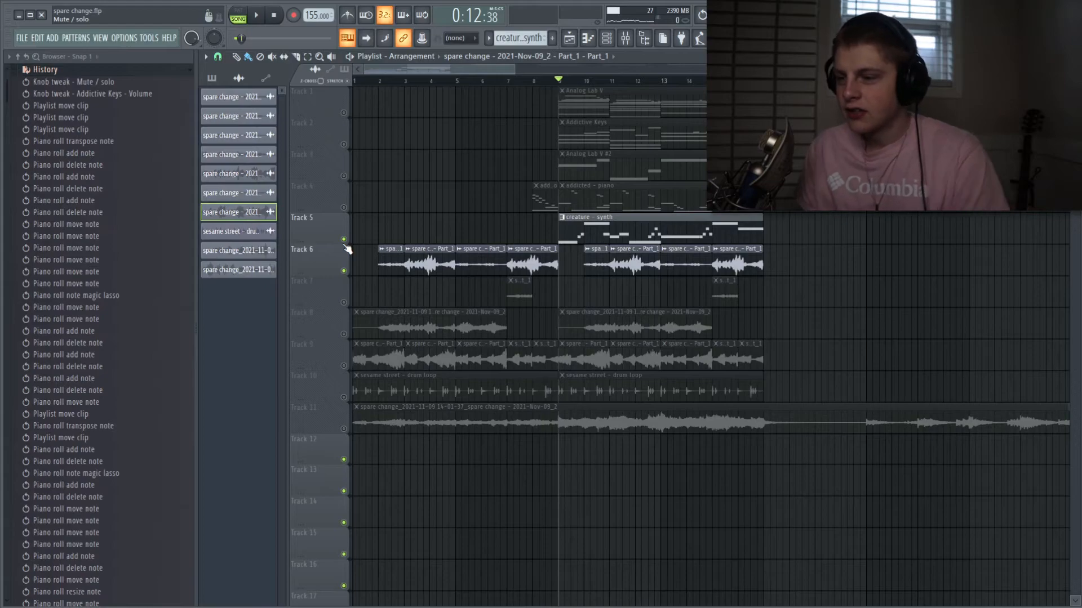
{"action": "left_click", "coordinate": [606, 229]}
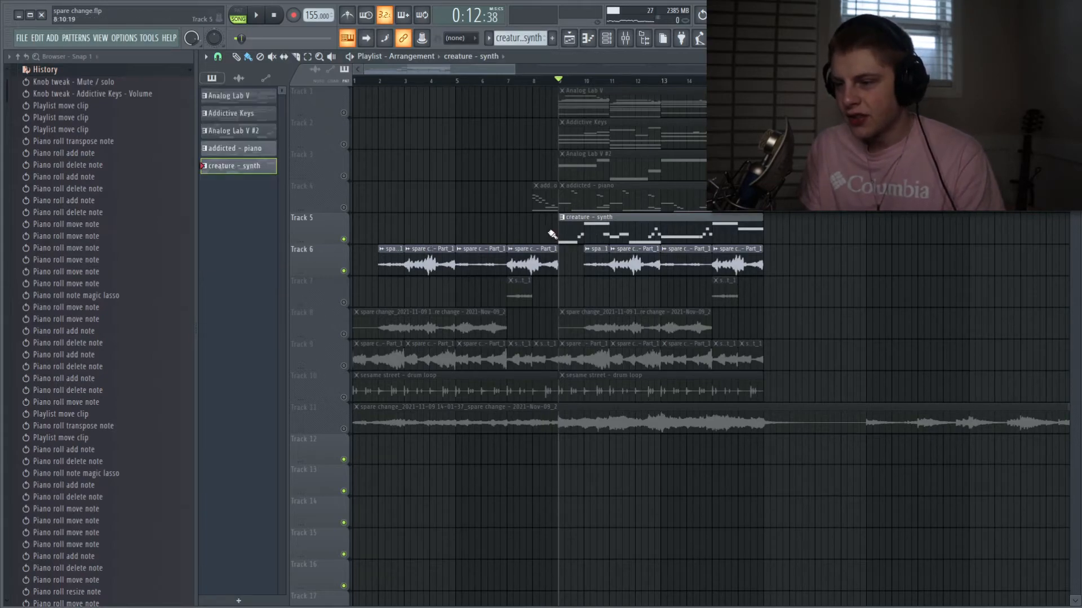
{"action": "left_click", "coordinate": [344, 240]}
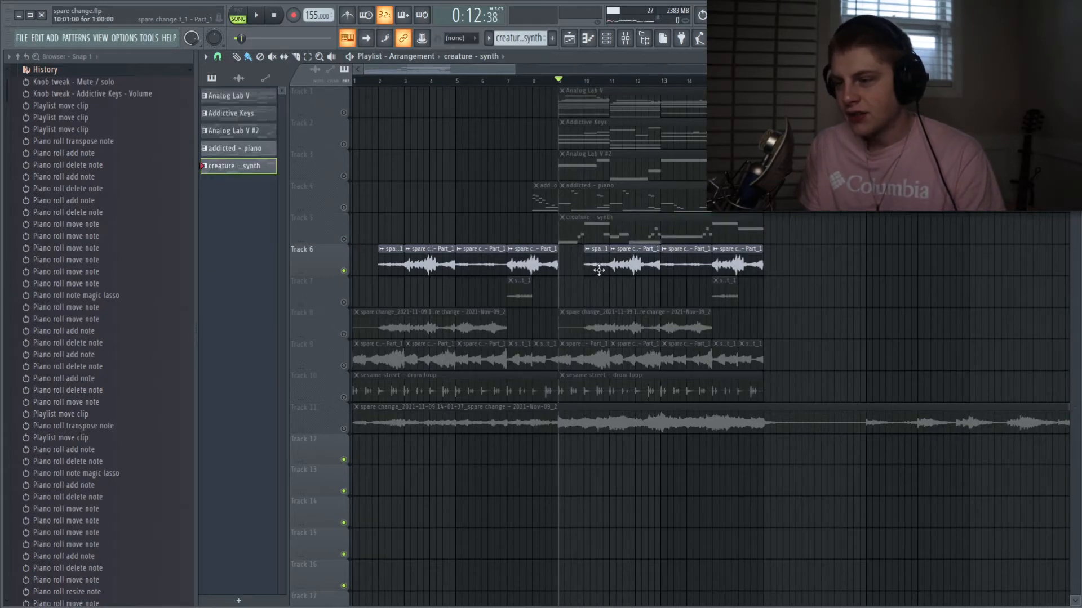
{"action": "key", "text": "space"}
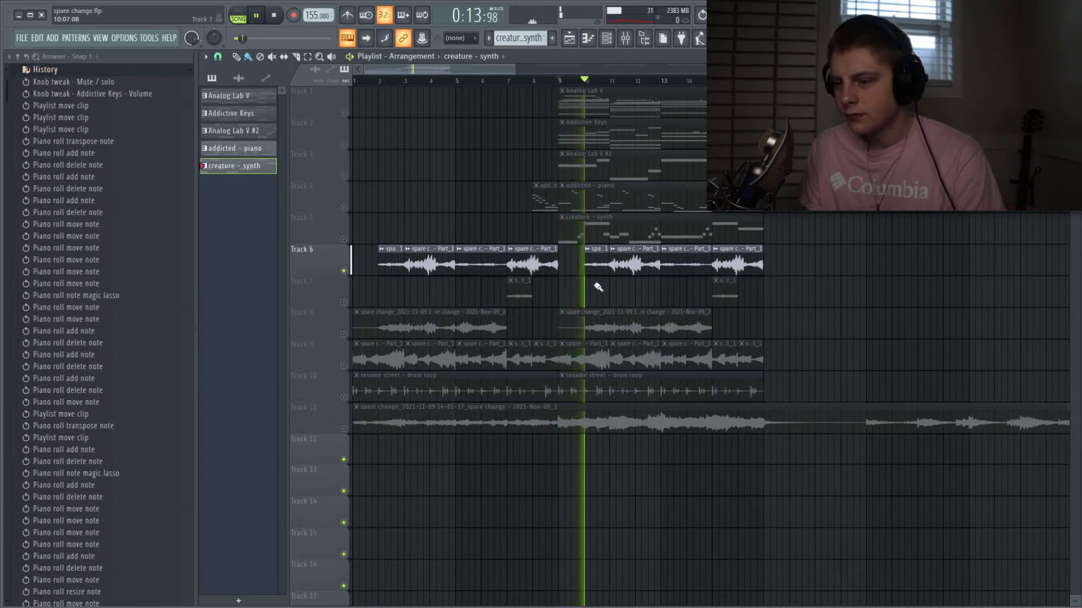
{"action": "left_click", "coordinate": [625, 38]}
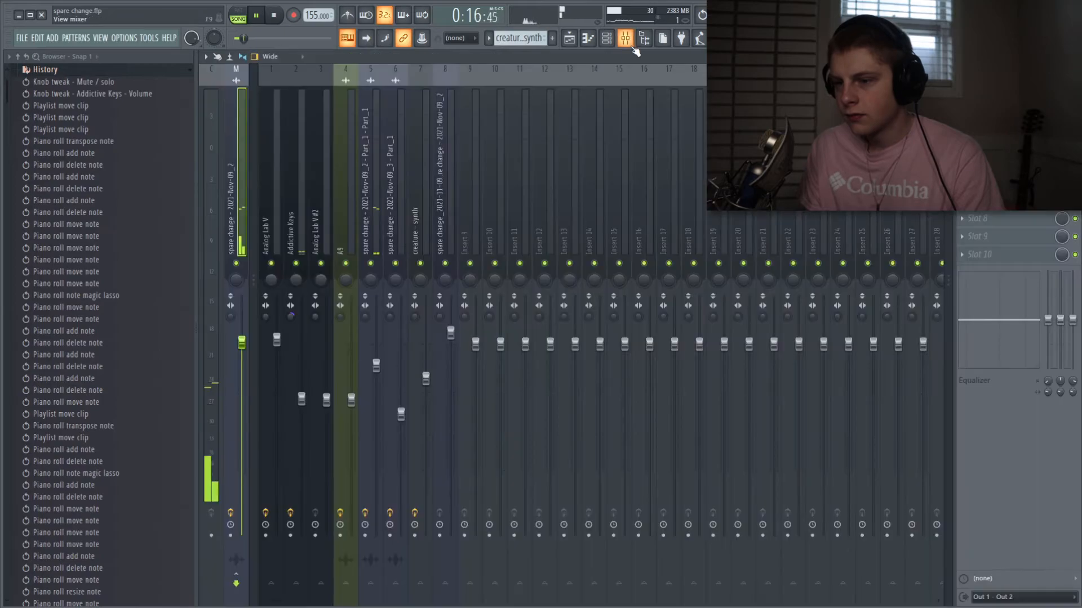
{"action": "left_click", "coordinate": [575, 42]}
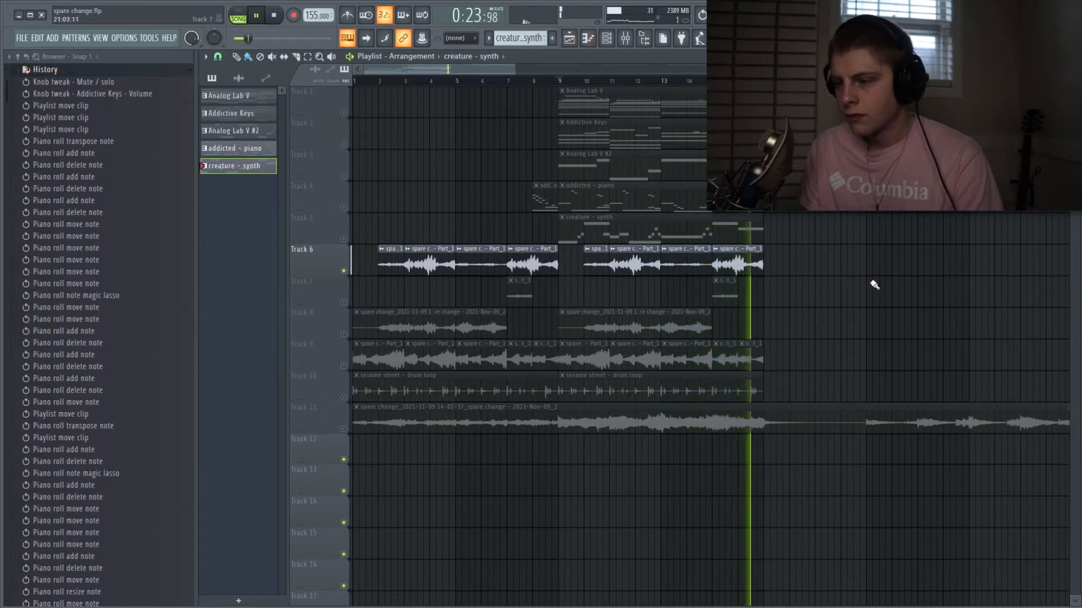
{"action": "key", "text": "space"}
- Unmute Track 8, mute Track 6, play the Track 8 audio alone, and check the clip's sample settings
{"action": "left_click", "coordinate": [344, 332]}
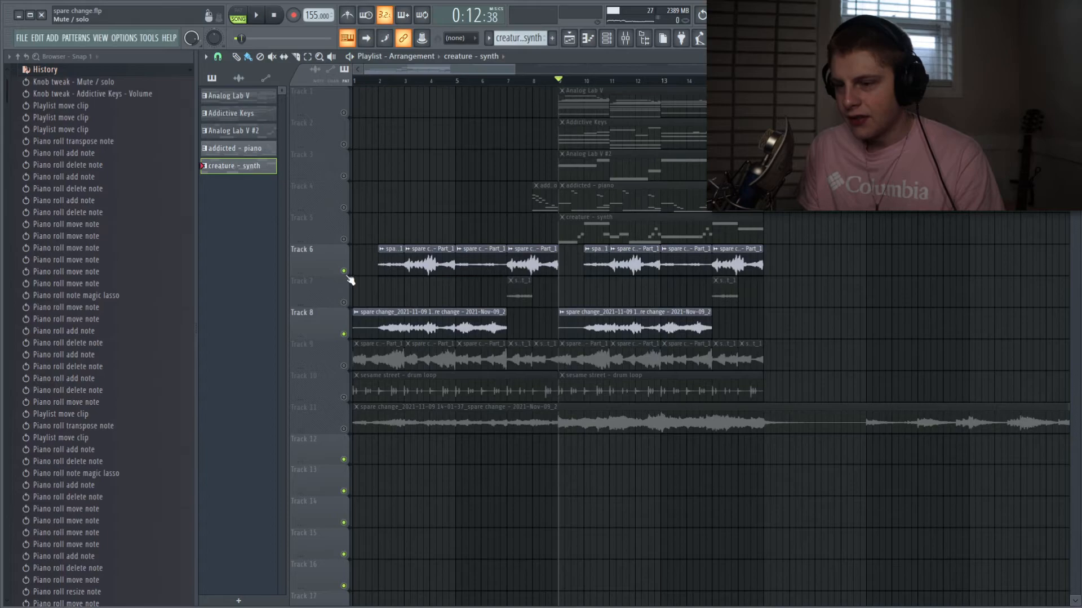
{"action": "left_click", "coordinate": [344, 272]}
{"action": "key", "text": "space"}
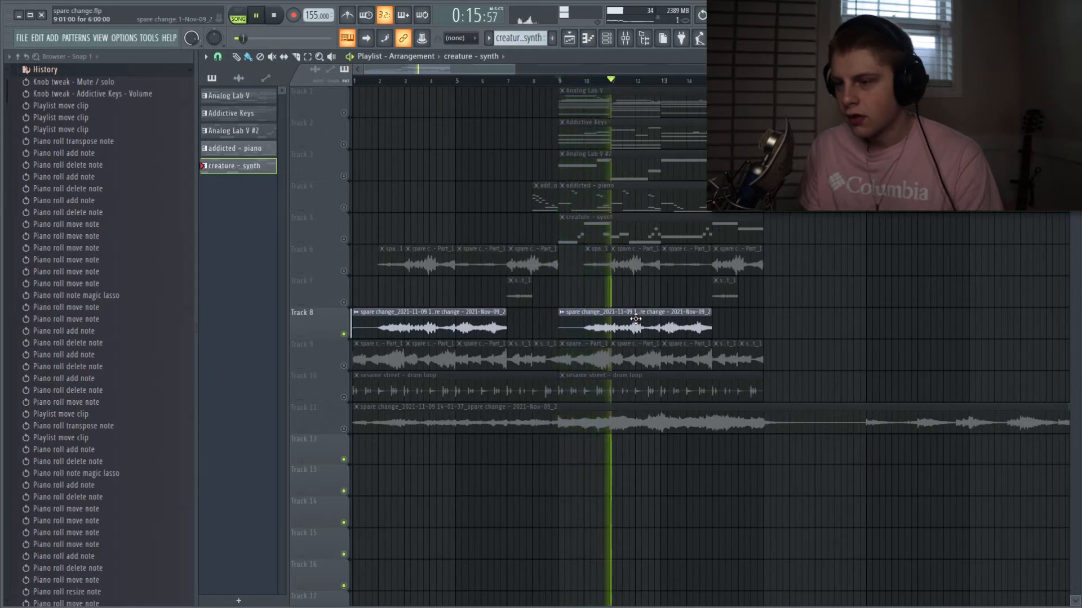
{"action": "key", "text": "space"}
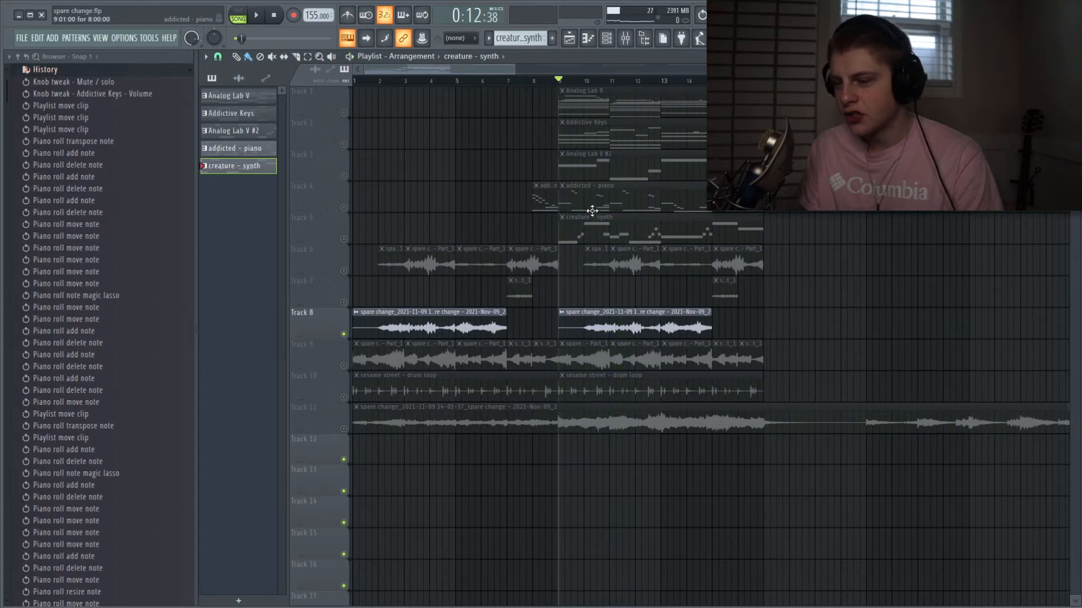
{"action": "double_click", "coordinate": [450, 324]}
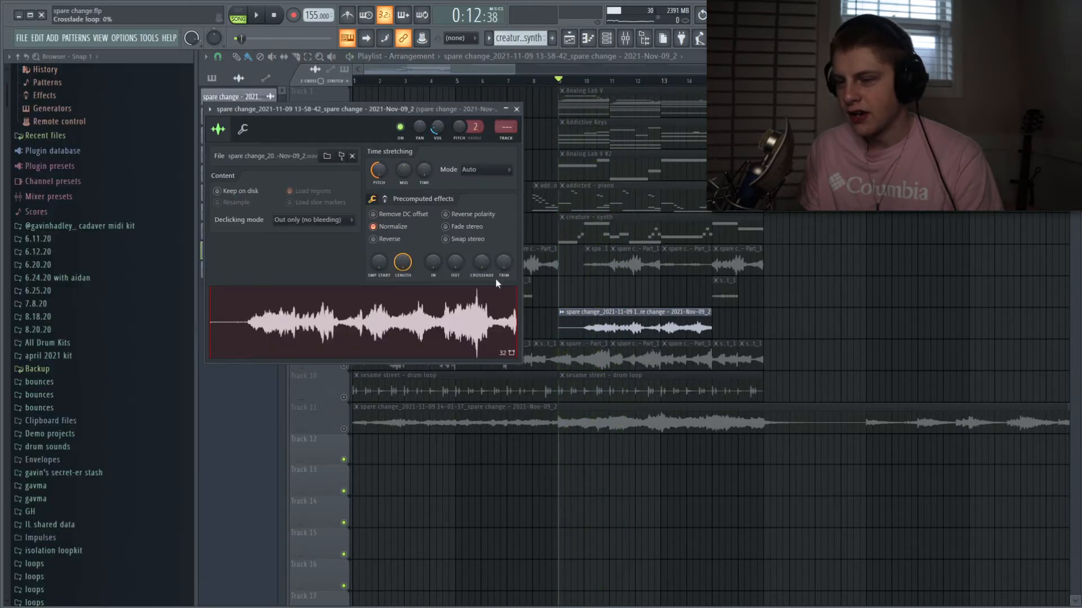
{"action": "left_click", "coordinate": [594, 318]}
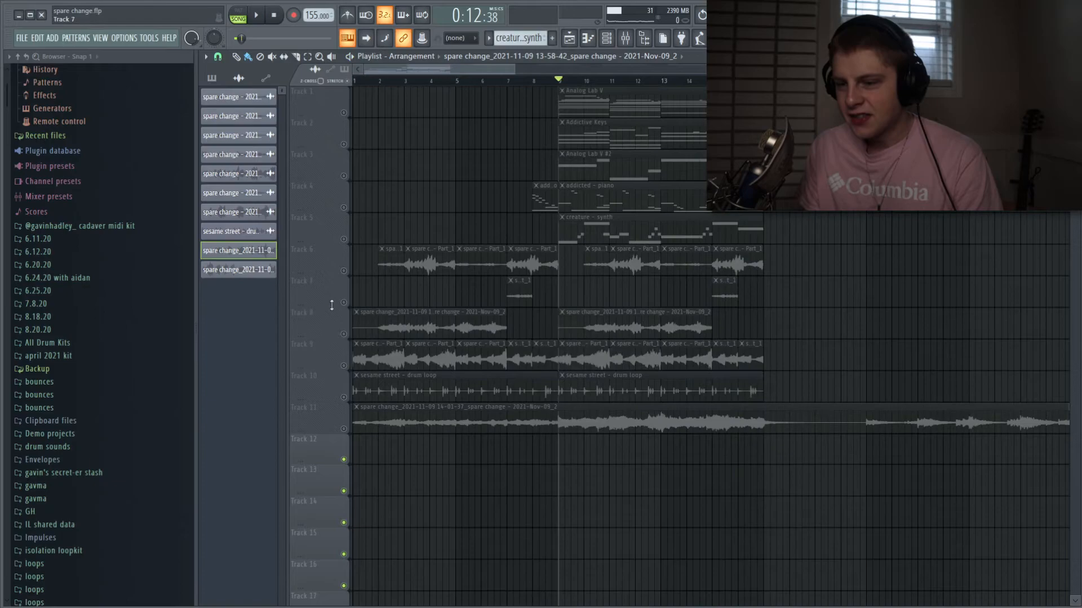
- Turn off Reverse for the spare change - 2021-Nov-09_3 - Part_1 clips on Track 9 and play them unreversed from bar 1
{"action": "double_click", "coordinate": [428, 358]}
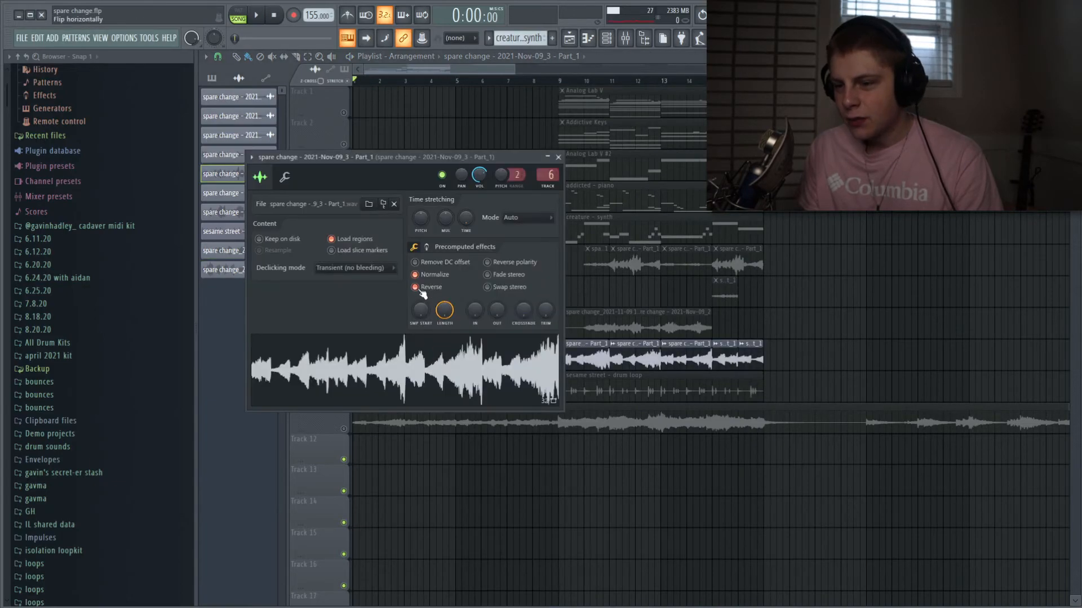
{"action": "key", "text": "Escape"}
{"action": "key", "text": "space"}
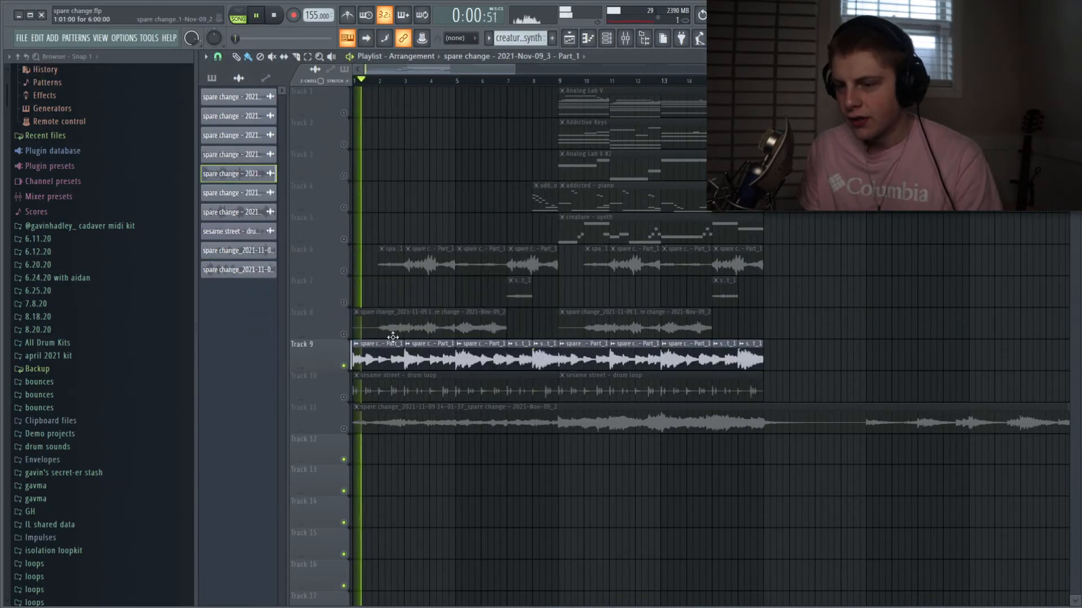
{"action": "key", "text": "space"}
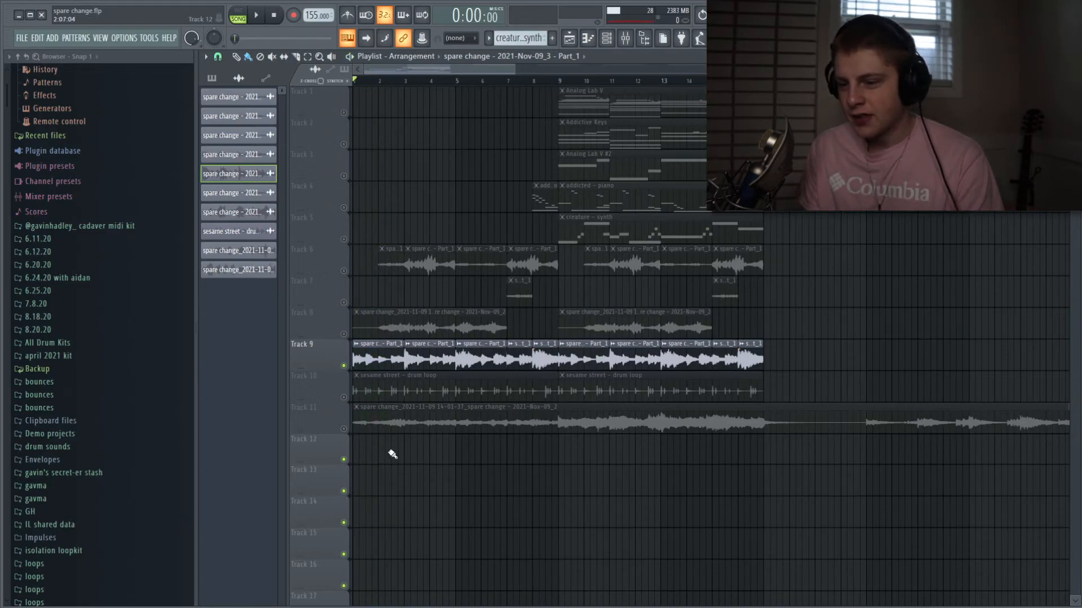
- Turn Reverse back on for the Track 9 clips and play the reversed version from bar 1
{"action": "double_click", "coordinate": [460, 361]}
{"action": "left_click", "coordinate": [418, 293]}
{"action": "key", "text": "space"}
{"action": "key", "text": "Escape"}
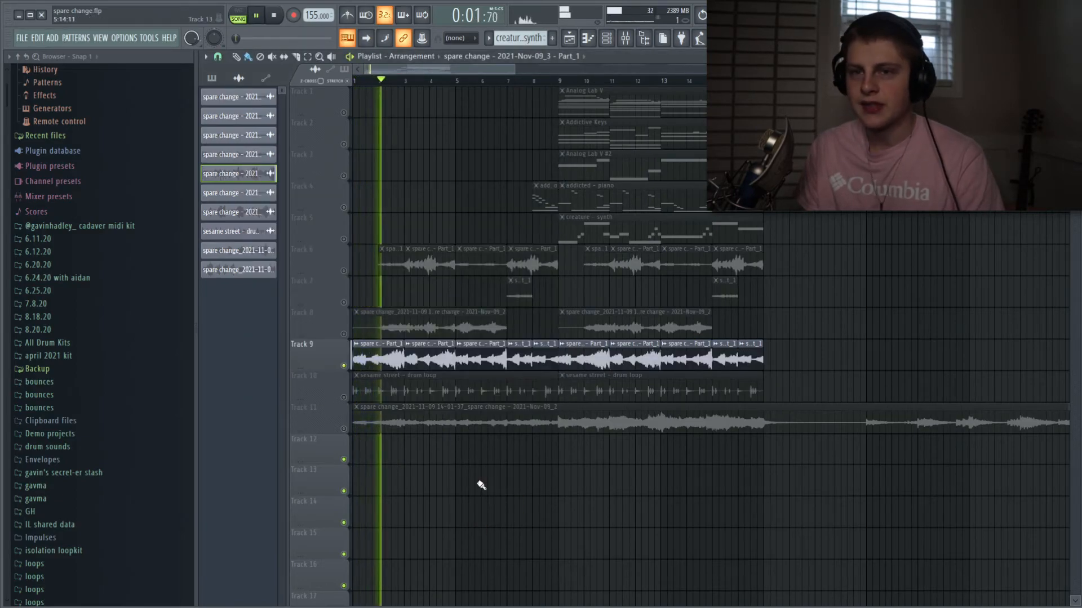
{"action": "key", "text": "space"}
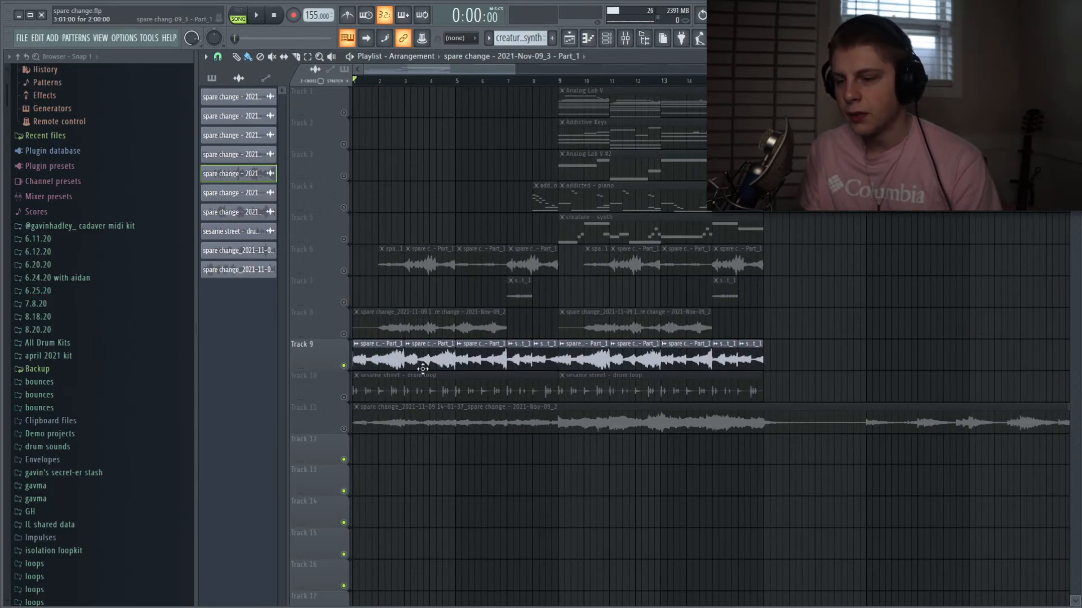
- Unmute Track 10, mute Track 9, and open the sample settings of the sesame street - drum loop clip
{"action": "left_click", "coordinate": [344, 397]}
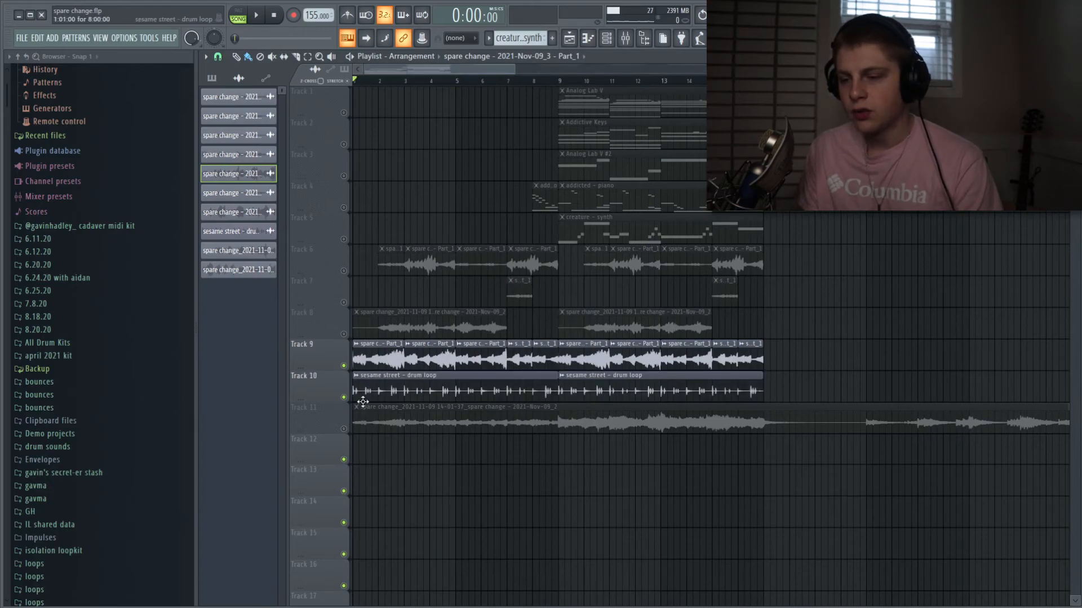
{"action": "left_click", "coordinate": [343, 366]}
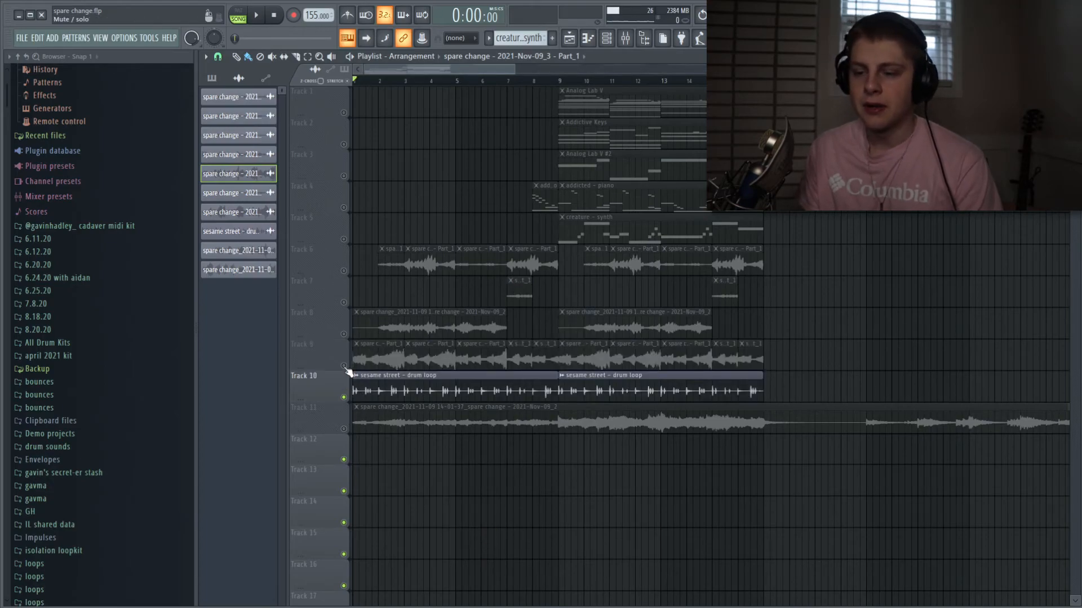
{"action": "double_click", "coordinate": [381, 381]}
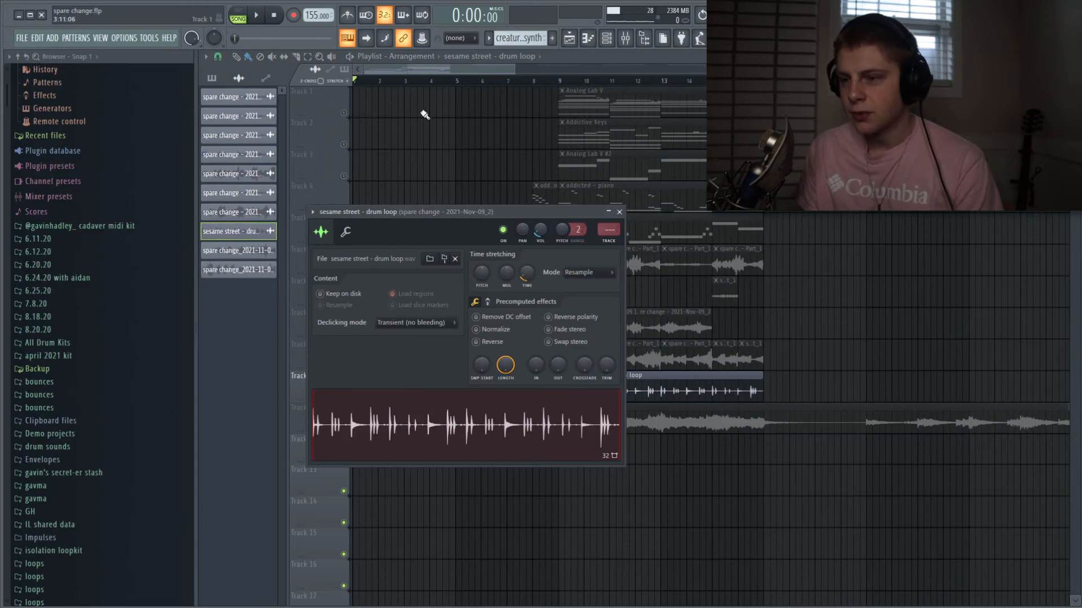
- Play the drum loop on Track 10 alone from bar 1, check the mixer, return to the playlist, and stop playback
{"action": "left_click", "coordinate": [425, 69]}
{"action": "key", "text": "space"}
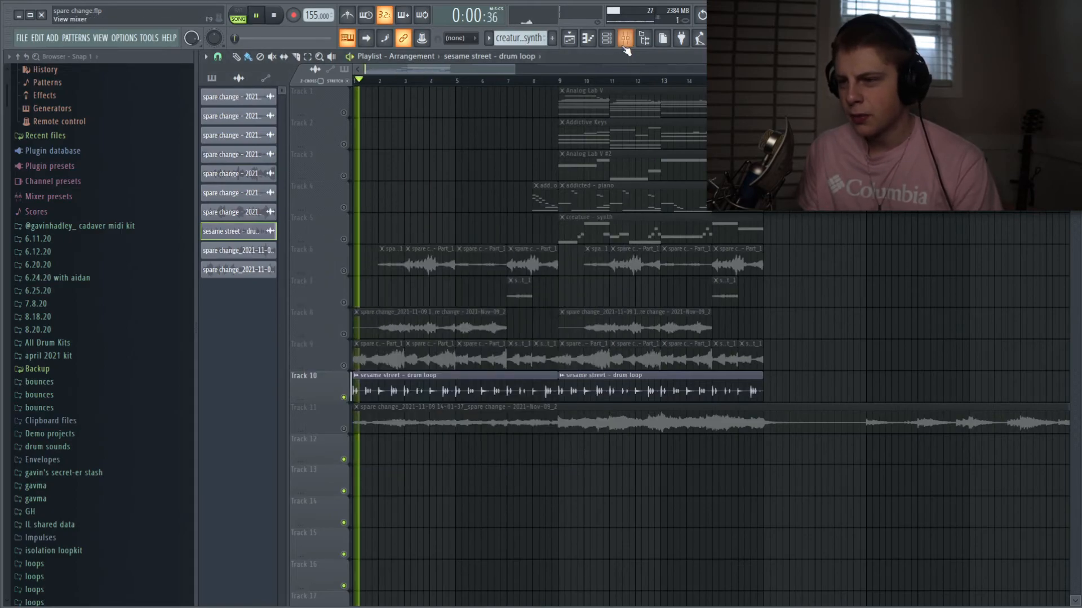
{"action": "key", "text": "F9"}
{"action": "left_click", "coordinate": [569, 39]}
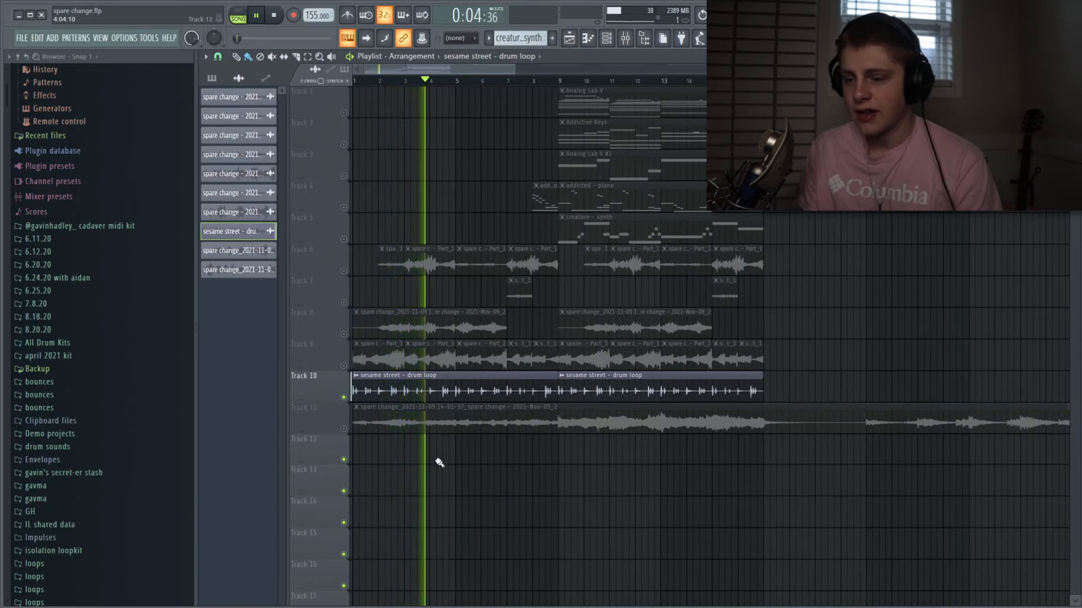
{"action": "key", "text": "space"}
- Mute the drum loop on Track 10 and unmute Tracks 1 to 6, 8 and 9 in the playlist
{"action": "scroll", "coordinate": [446, 68], "scroll_direction": "up", "scroll_amount": 2}
{"action": "scroll", "coordinate": [474, 65], "scroll_direction": "up", "scroll_amount": 1}
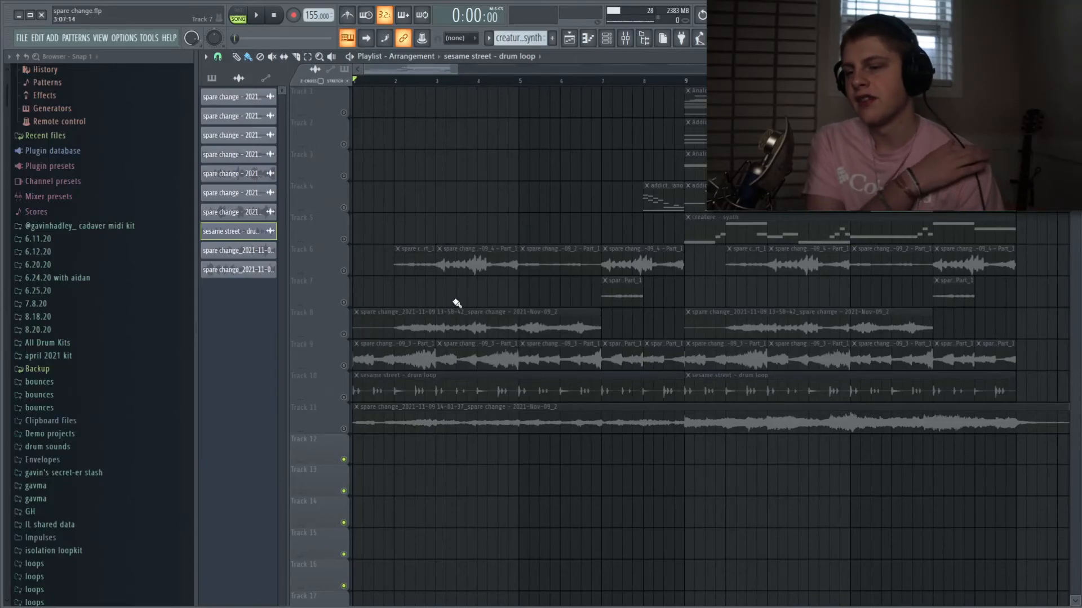
{"action": "left_click", "coordinate": [351, 370]}
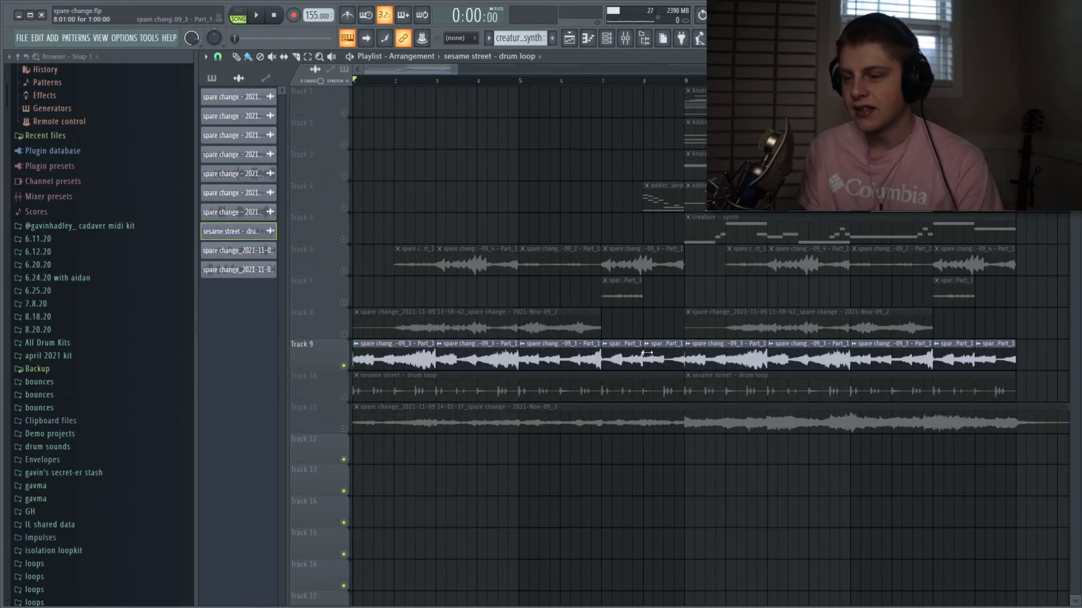
{"action": "left_click", "coordinate": [343, 334]}
{"action": "left_click", "coordinate": [343, 270]}
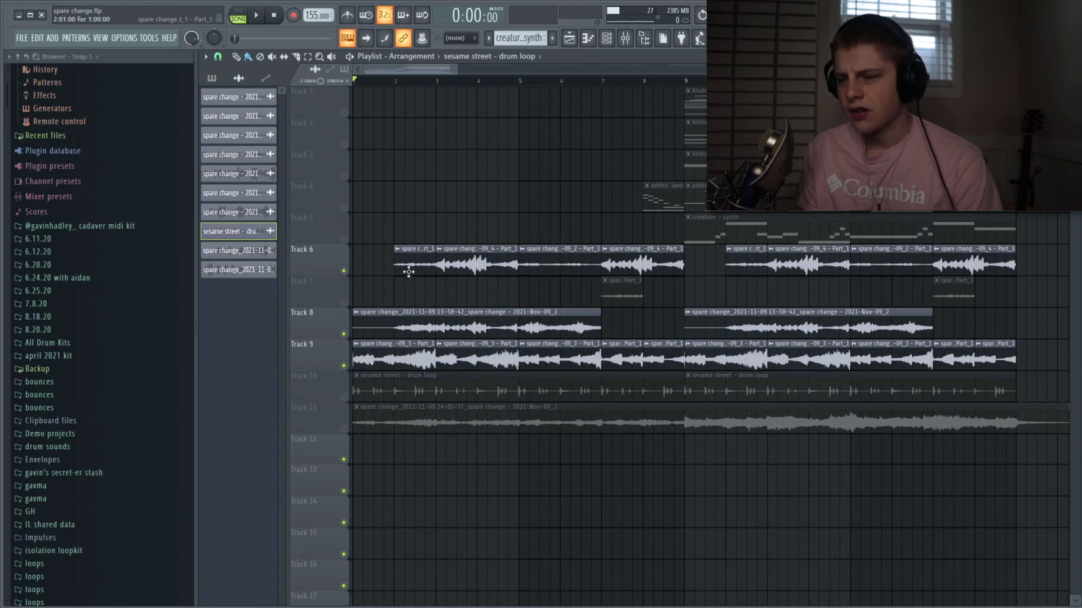
{"action": "left_click", "coordinate": [343, 208]}
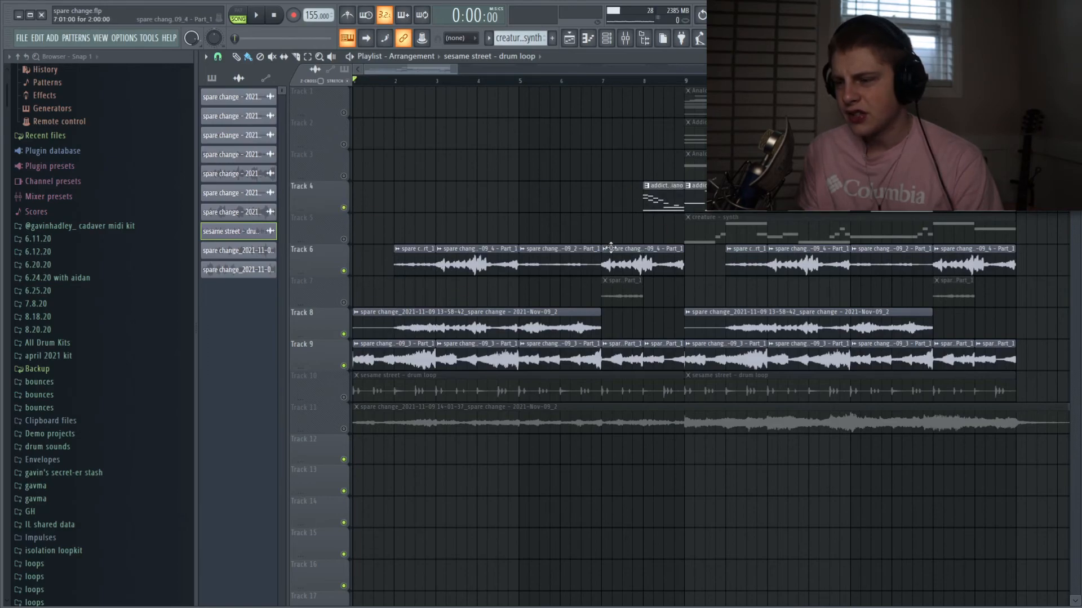
{"action": "left_click", "coordinate": [343, 239]}
{"action": "left_click_drag", "start_coordinate": [344, 176], "coordinate": [346, 146]}
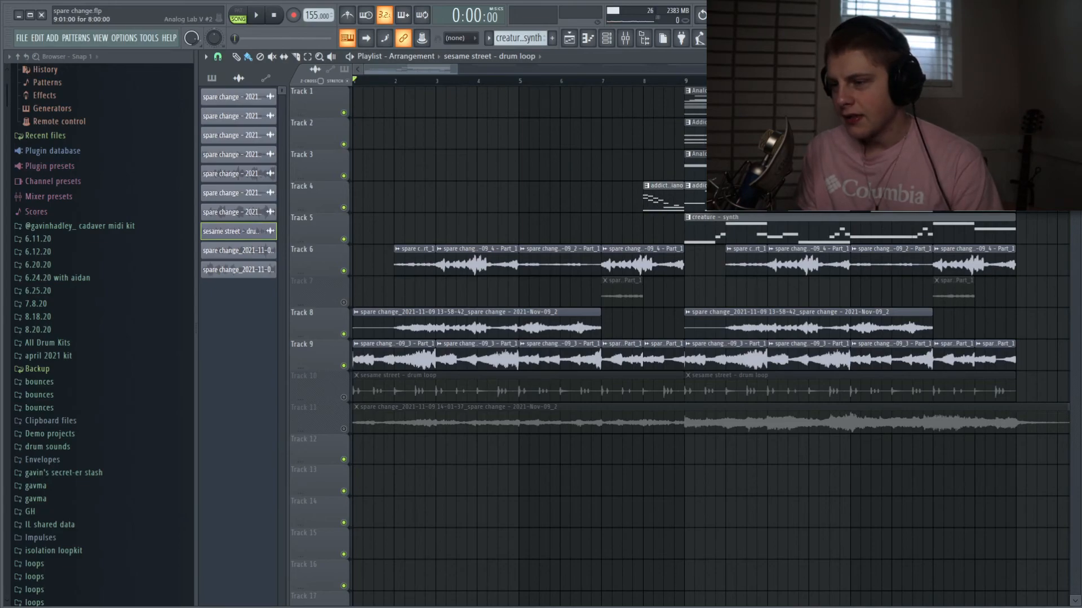
- Play the melodic layers from midway through bar 7 and view the addicted - piano pattern's notes in the piano roll
{"action": "left_click", "coordinate": [624, 83]}
{"action": "key", "text": "space"}
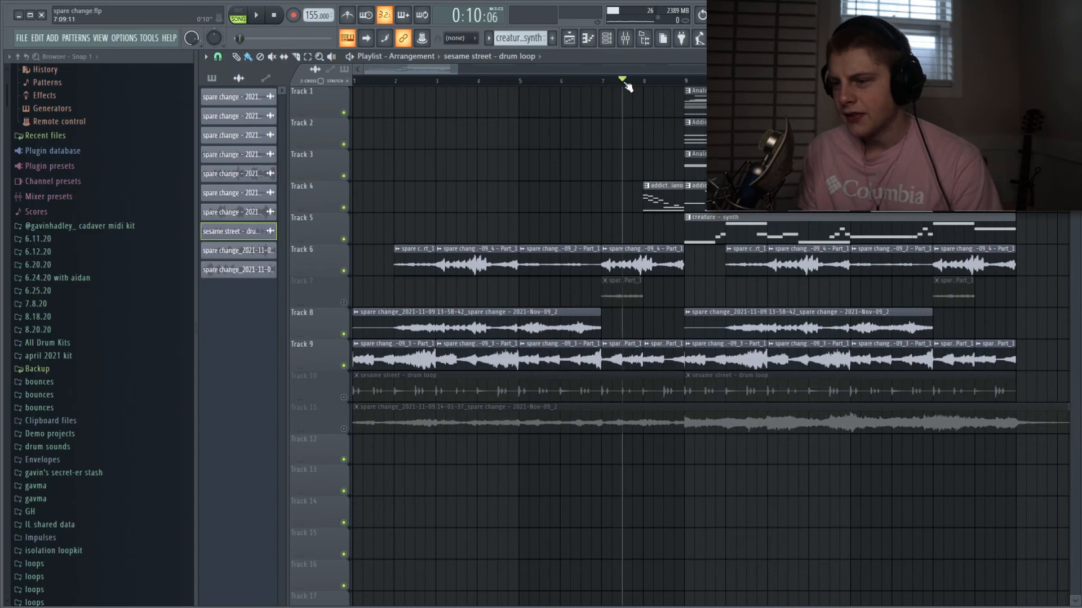
{"action": "double_click", "coordinate": [656, 198]}
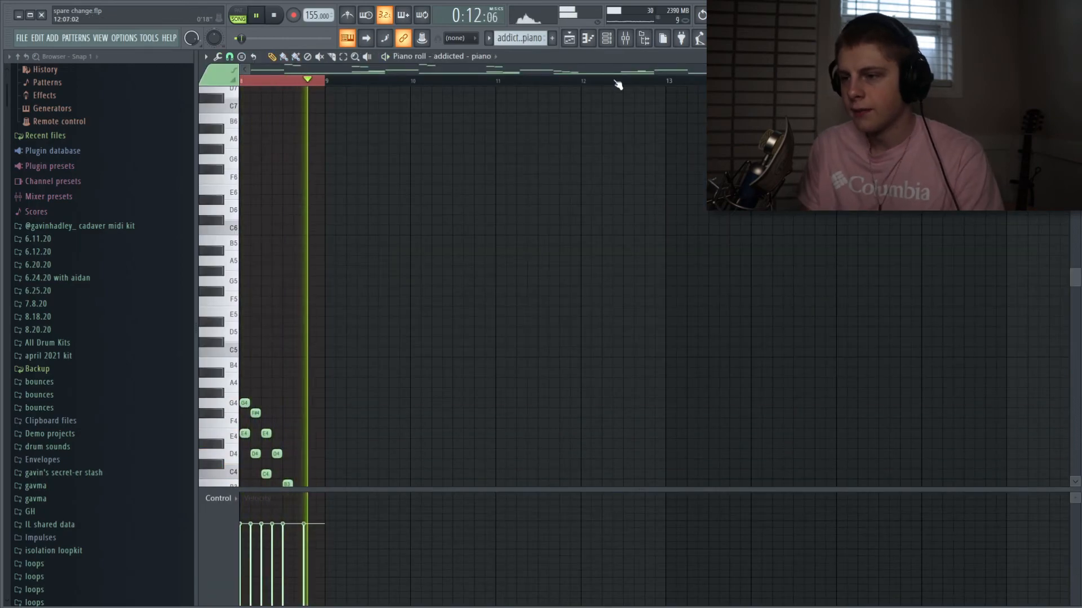
{"action": "key", "text": "space"}
{"action": "key", "text": "F5"}
- Mute Tracks 4, 6, 8 and 9, unmute Track 11, and open the sample settings of its audio clip
{"action": "left_click", "coordinate": [343, 208]}
{"action": "left_click", "coordinate": [343, 366]}
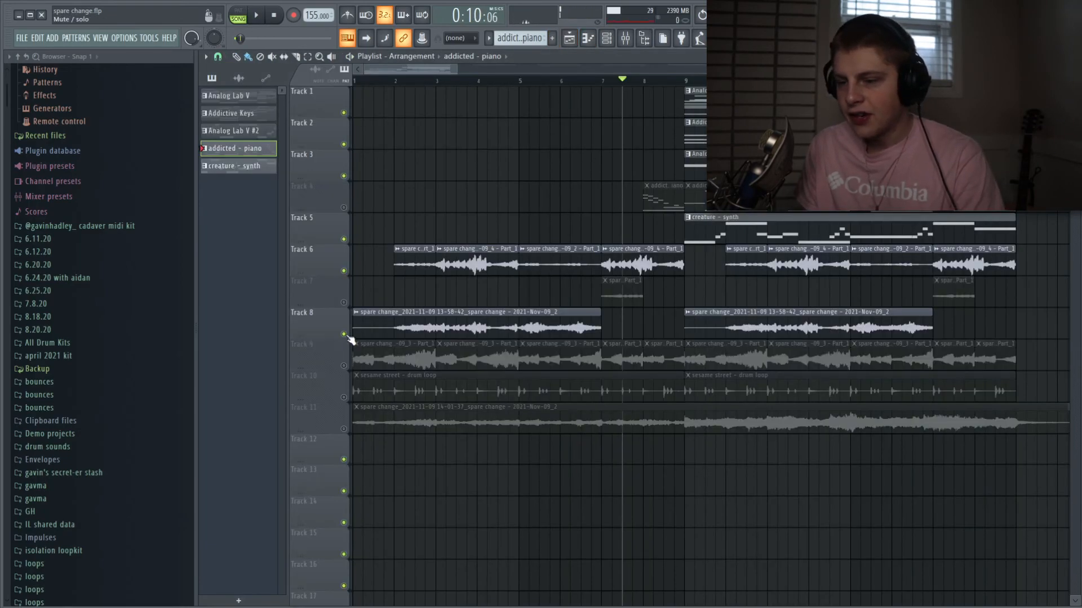
{"action": "left_click", "coordinate": [343, 334]}
{"action": "left_click", "coordinate": [343, 271]}
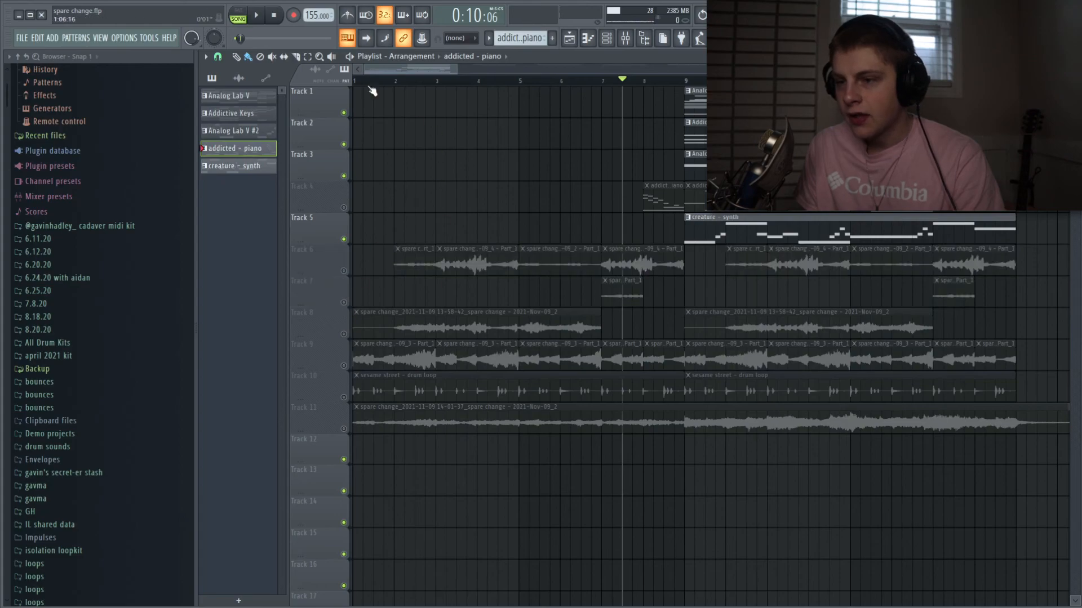
{"action": "left_click", "coordinate": [343, 429]}
{"action": "double_click", "coordinate": [386, 417]}
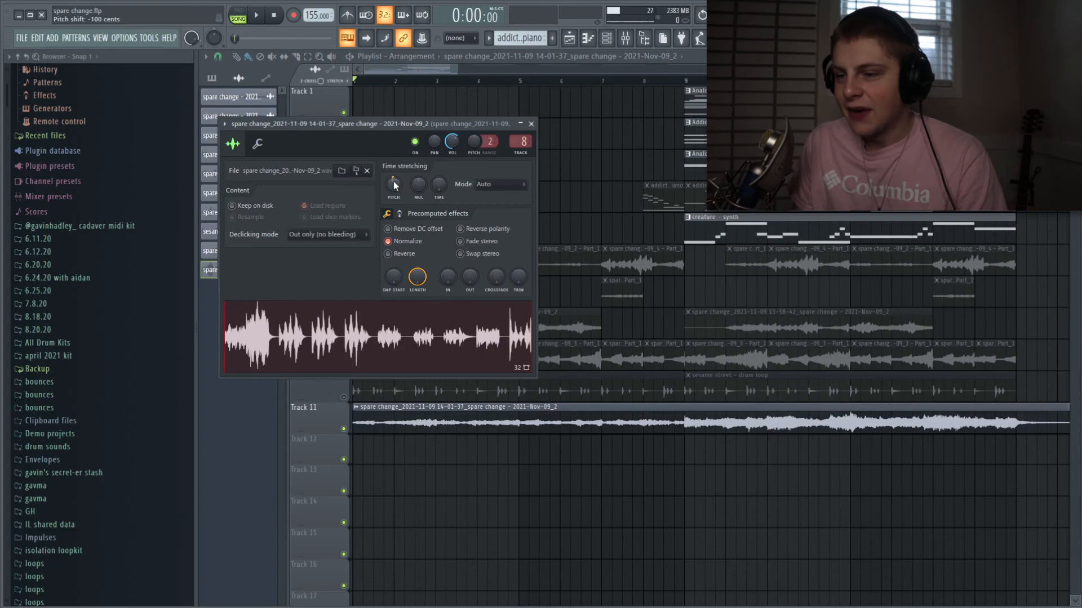
- Play the Track 11 audio clip from bar 1, checking its mixer channel before returning to the playlist to keep listening
{"action": "key", "text": "Escape"}
{"action": "key", "text": "space"}
{"action": "scroll", "coordinate": [459, 69], "scroll_direction": "down", "scroll_amount": 5}
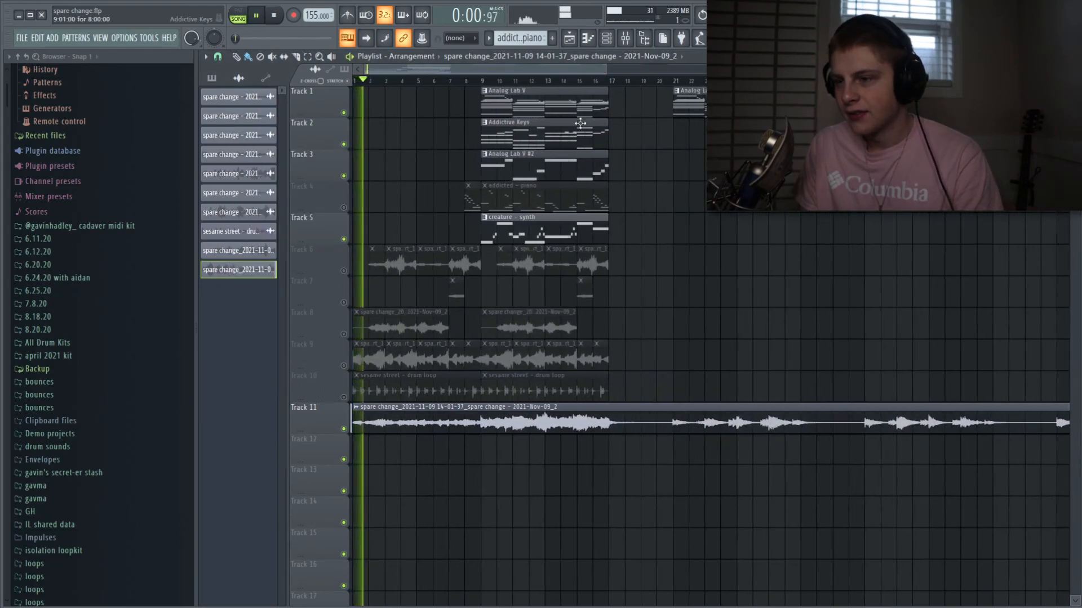
{"action": "key", "text": "F9"}
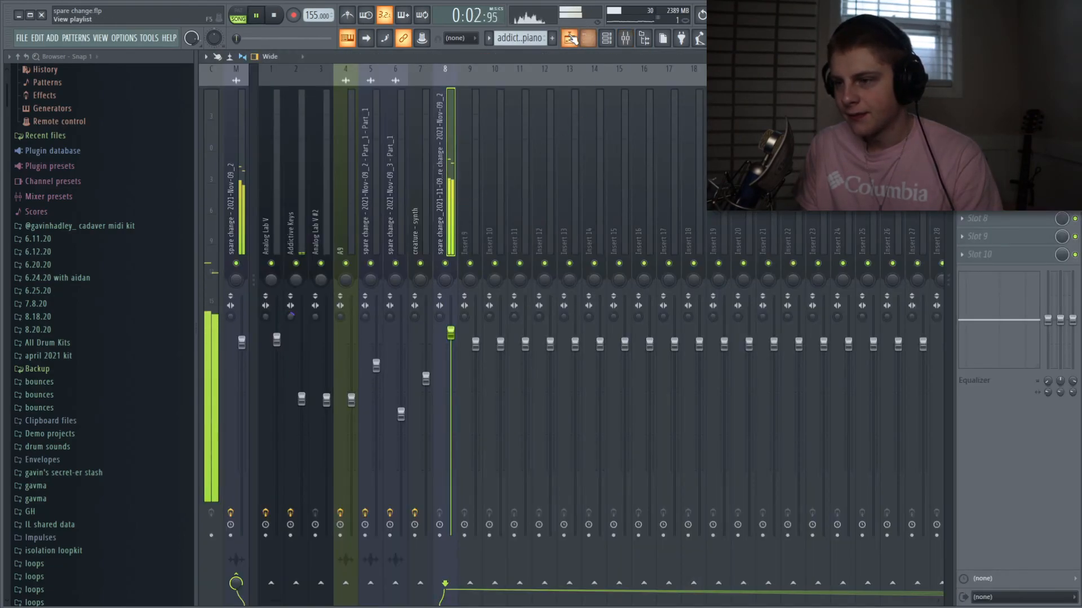
{"action": "left_click", "coordinate": [570, 38]}
{"action": "left_click", "coordinate": [584, 484]}
{"action": "right_click", "coordinate": [584, 485]}
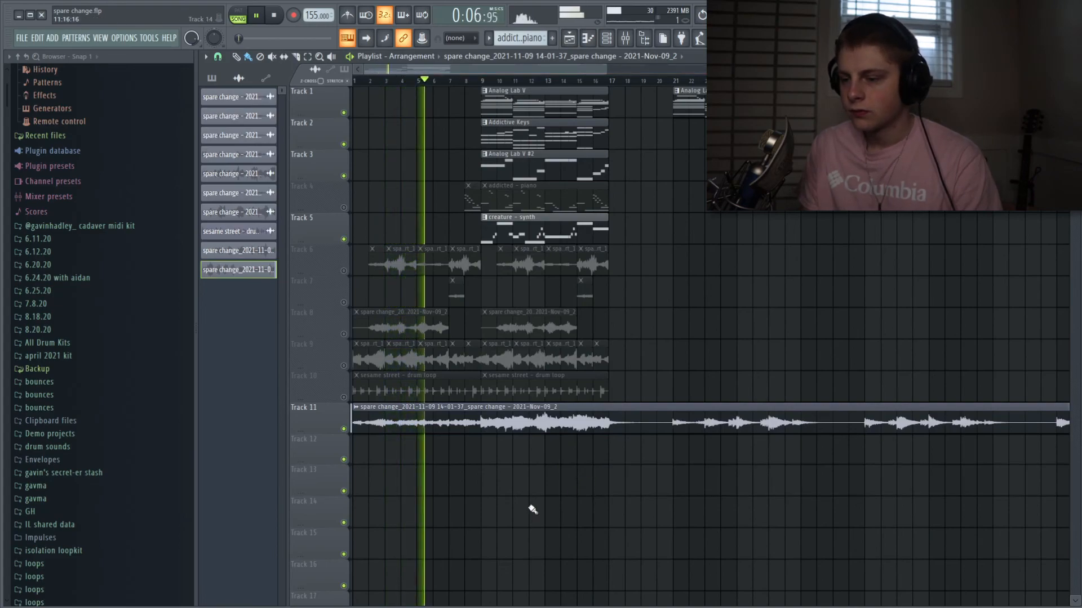
{"action": "left_click", "coordinate": [597, 509]}
{"action": "right_click", "coordinate": [634, 510]}
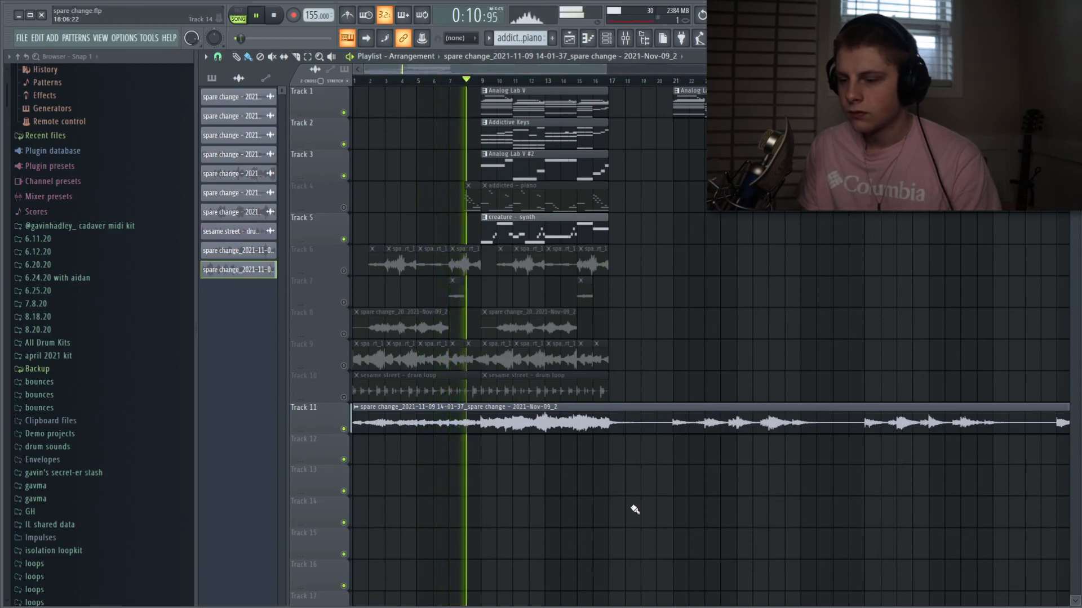
{"action": "left_click", "coordinate": [647, 532]}
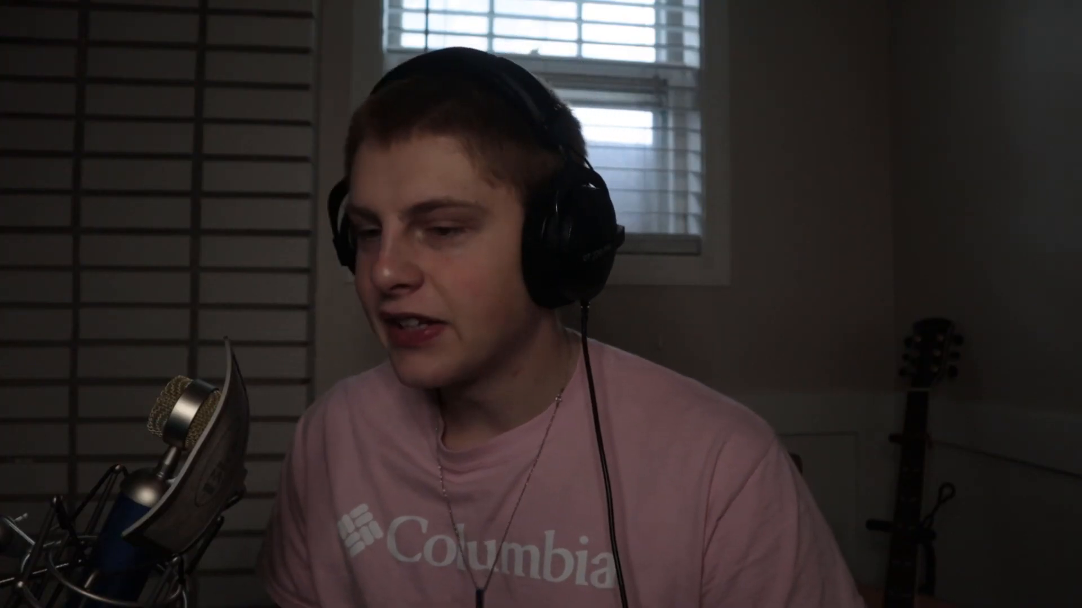